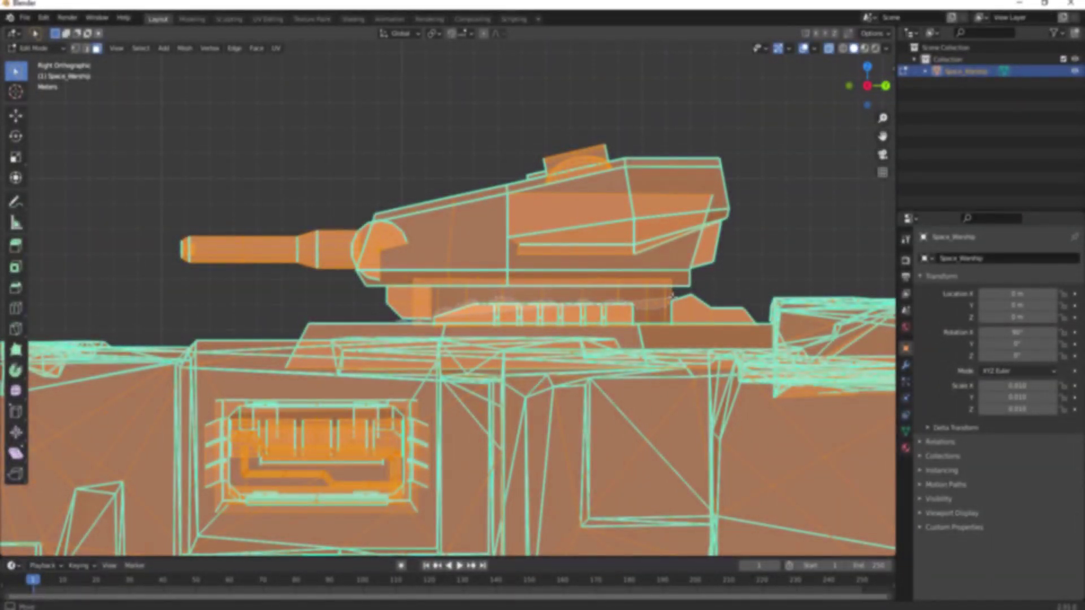
- Lasso-select the turret and barrels, turn X-ray off, and start moving the turret upward
{"action": "mouse_move", "coordinate": [723, 280]}
{"action": "left_mouse_down"}
{"action": "mouse_move", "coordinate": [756, 146]}
{"action": "mouse_move", "coordinate": [631, 111]}
{"action": "mouse_move", "coordinate": [323, 136]}
{"action": "mouse_move", "coordinate": [119, 209]}
{"action": "mouse_move", "coordinate": [106, 259]}
{"action": "mouse_move", "coordinate": [139, 272]}
{"action": "left_mouse_up"}
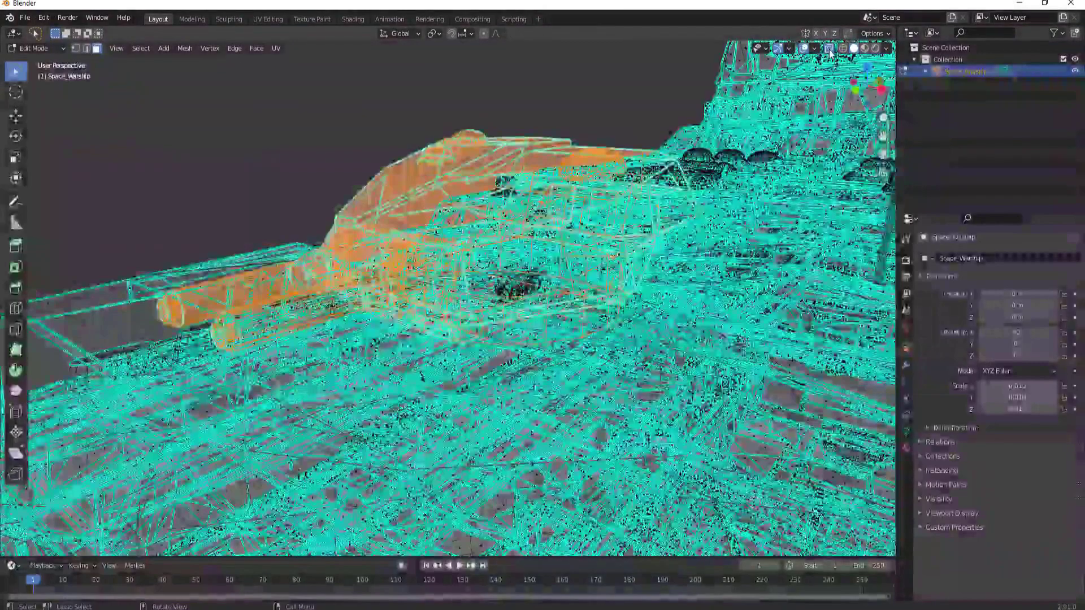
{"action": "key", "text": "alt+z"}
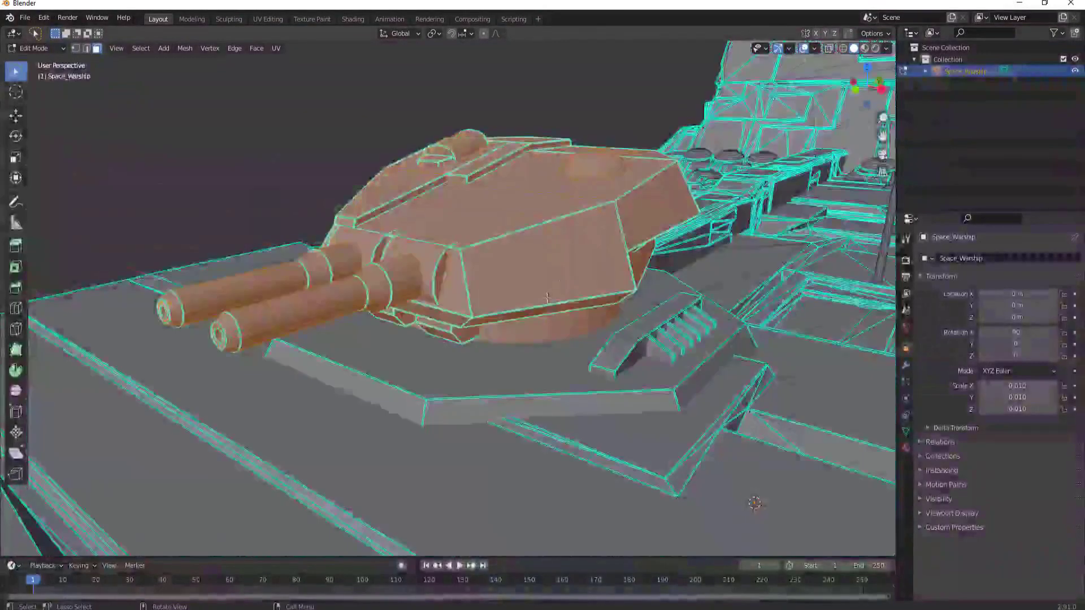
{"action": "left_click_drag", "start_coordinate": [547, 298], "coordinate": [479, 321]}
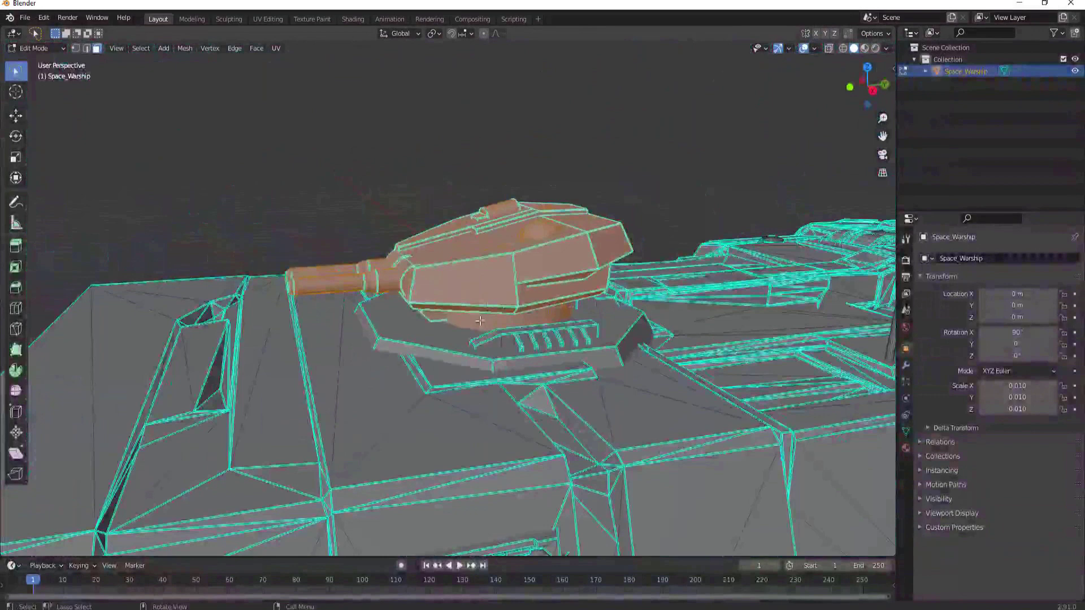
{"action": "key", "text": "g"}
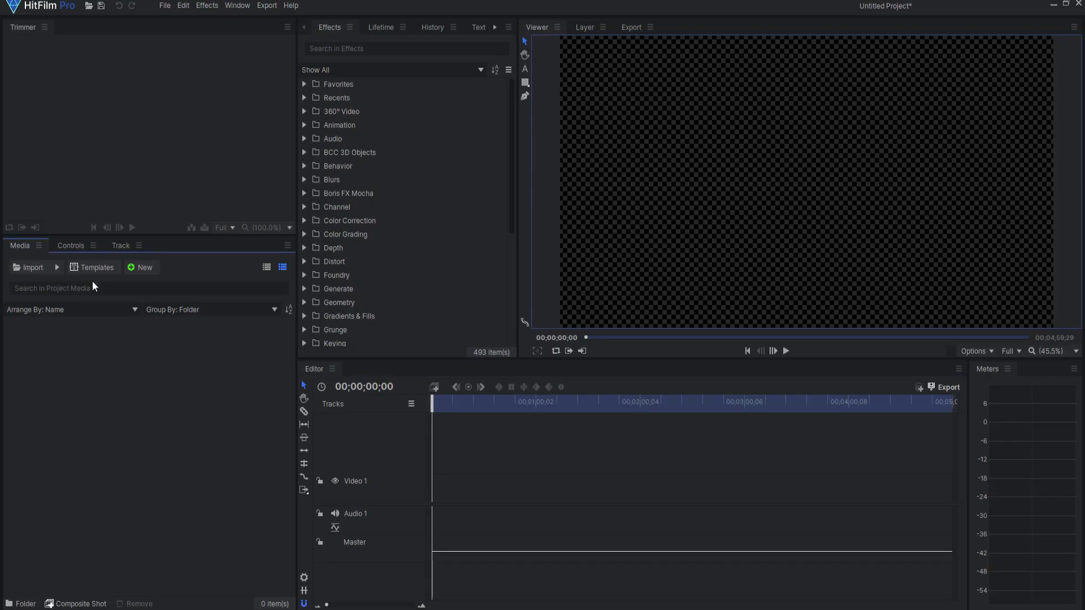
- Create a new composite shot and add a Particle Simulator layer to its timeline
{"action": "left_click", "coordinate": [151, 269]}
{"action": "left_click", "coordinate": [157, 282]}
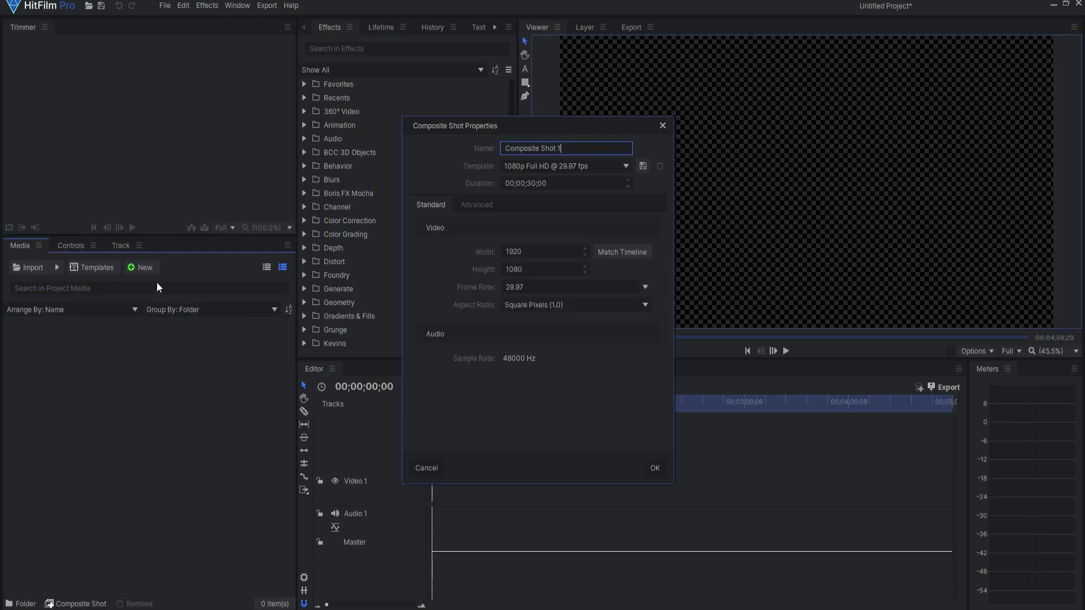
{"action": "left_click", "coordinate": [656, 469]}
{"action": "scroll", "coordinate": [303, 254], "scroll_direction": "down", "scroll_amount": 3}
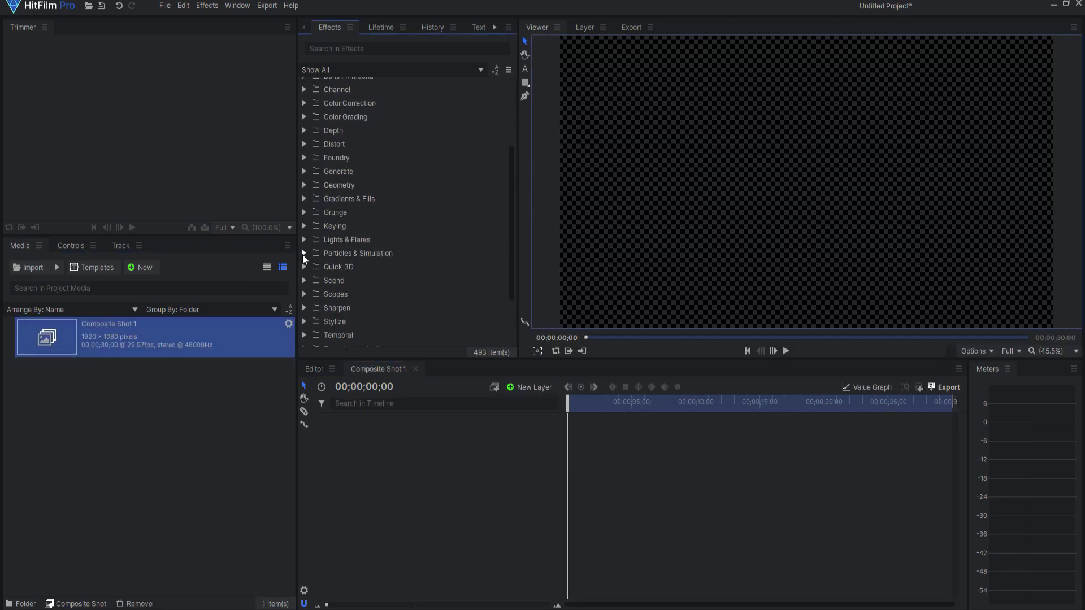
{"action": "left_click", "coordinate": [304, 253]}
{"action": "left_click_drag", "start_coordinate": [360, 337], "coordinate": [388, 430]}
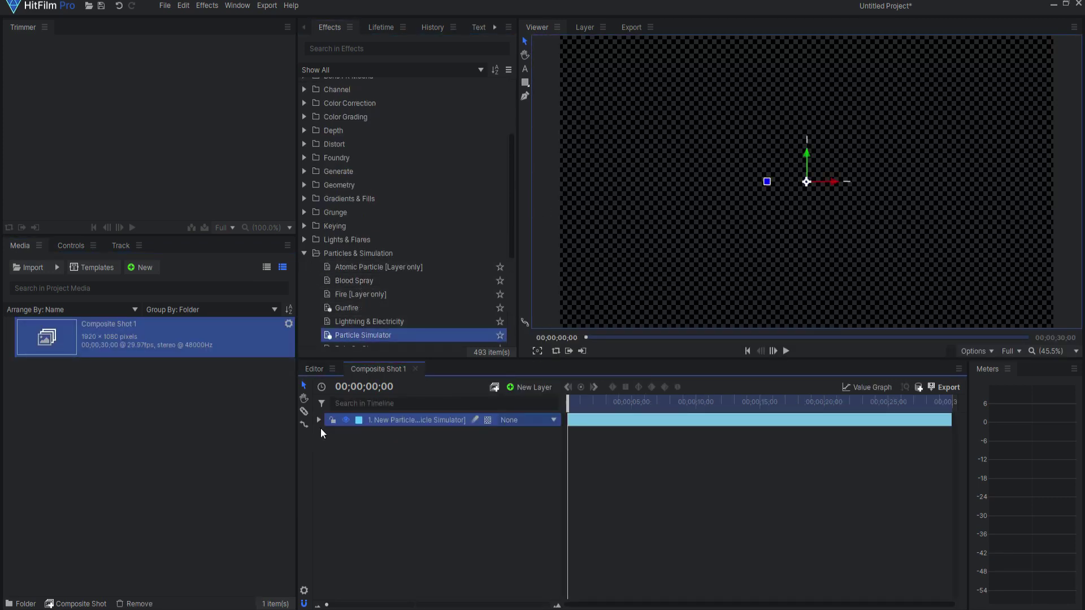
- Set the particle emitter's trajectory to Cone
{"action": "left_click", "coordinate": [76, 250]}
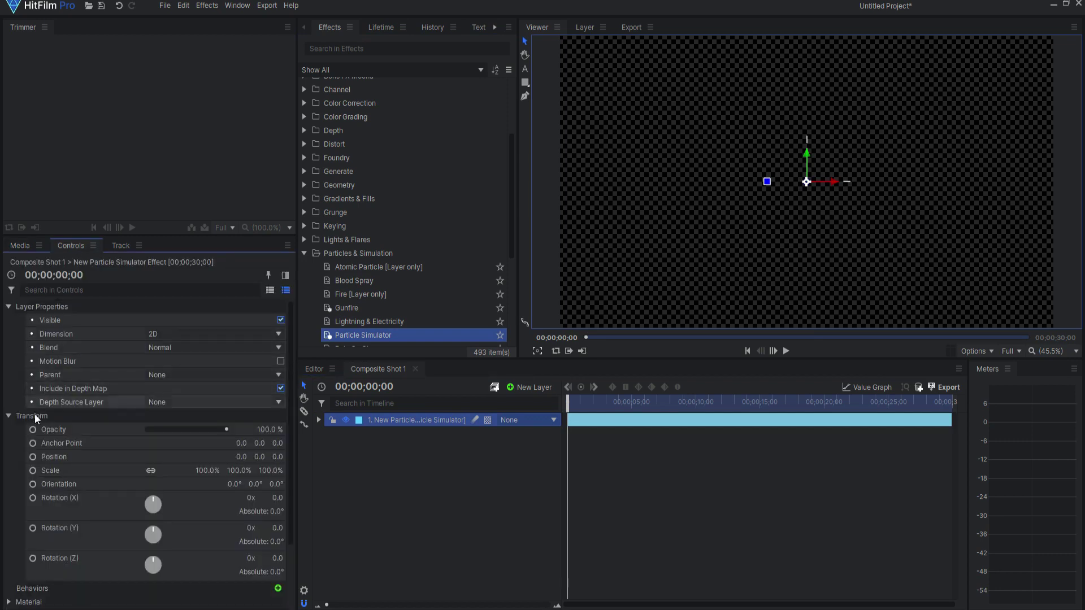
{"action": "scroll", "coordinate": [33, 415], "scroll_direction": "down", "scroll_amount": 3}
{"action": "left_click", "coordinate": [9, 548]}
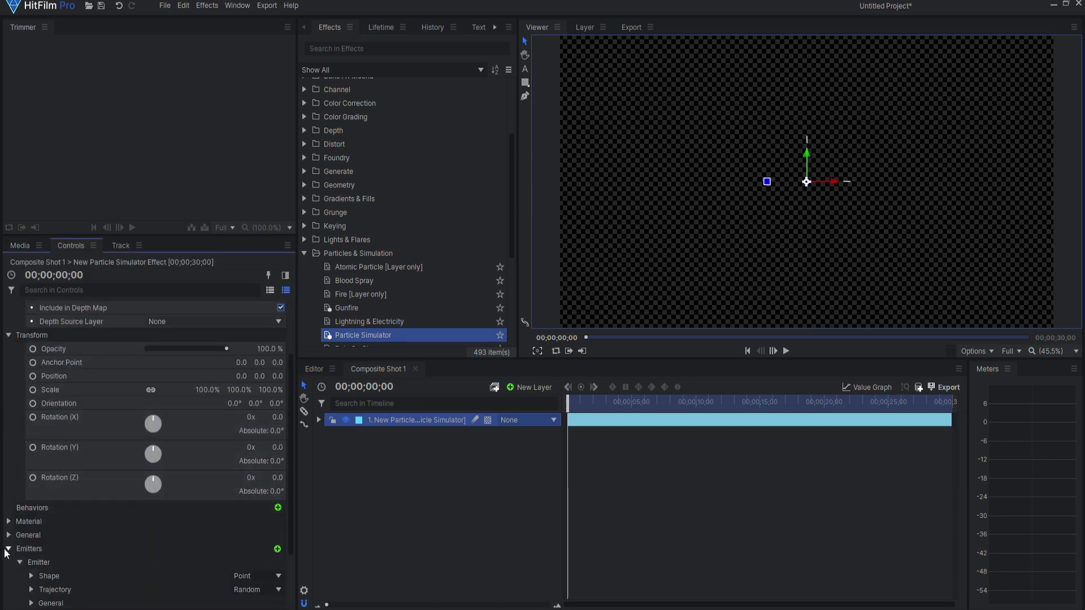
{"action": "left_click", "coordinate": [20, 562]}
{"action": "scroll", "coordinate": [23, 554], "scroll_direction": "down", "scroll_amount": 3}
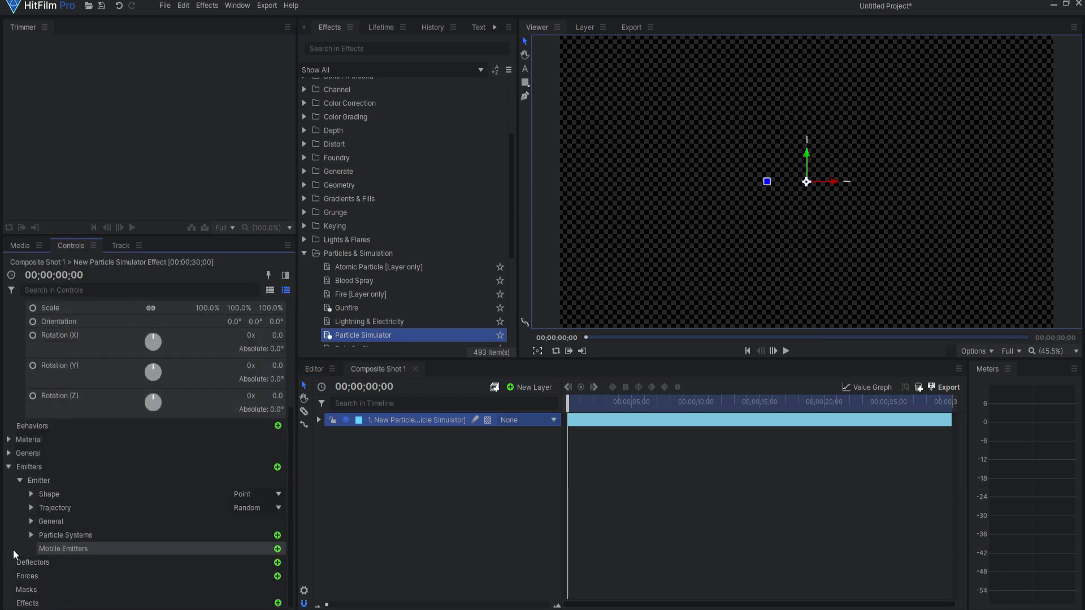
{"action": "left_click", "coordinate": [252, 507]}
{"action": "left_click", "coordinate": [253, 524]}
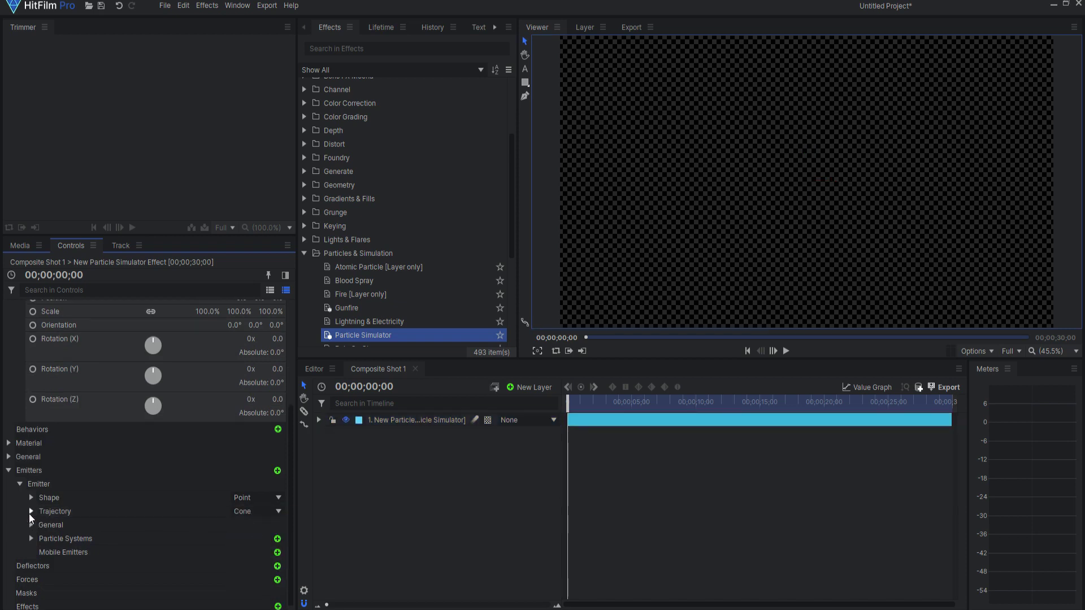
- Give the Cone trajectory Rotation Y 90° and Radius 0, then preview playback
{"action": "left_click", "coordinate": [29, 511]}
{"action": "scroll", "coordinate": [169, 480], "scroll_direction": "down", "scroll_amount": 3}
{"action": "left_click", "coordinate": [275, 466]}
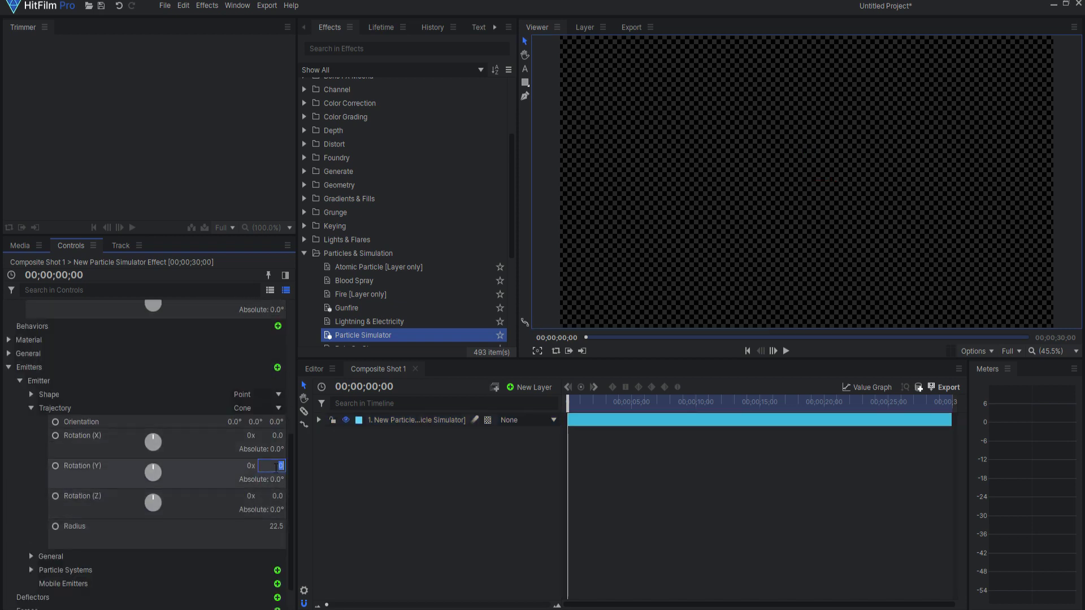
{"action": "key", "text": "Return"}
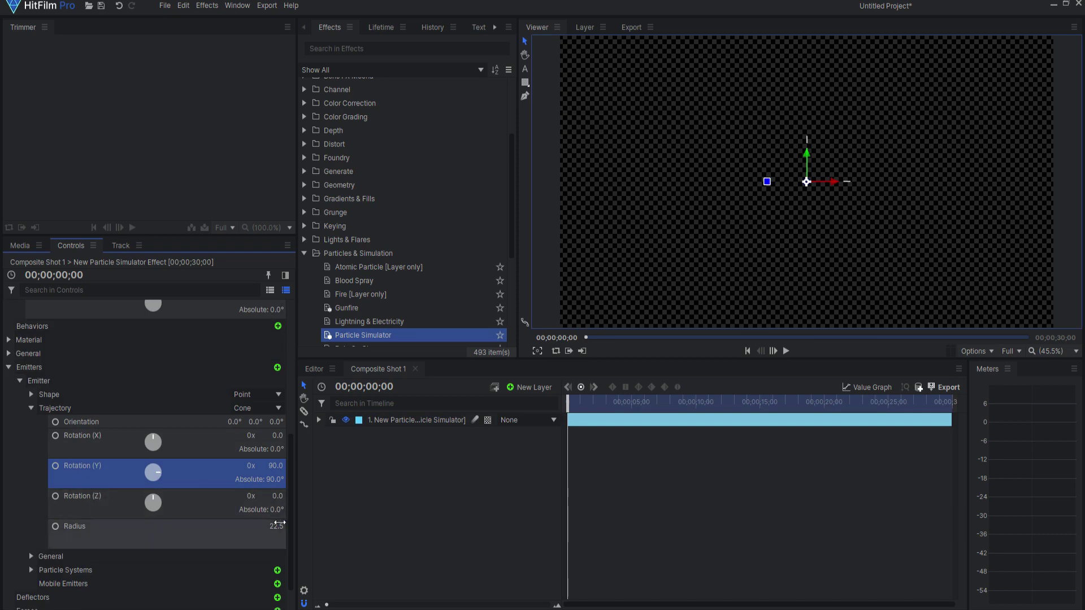
{"action": "left_click", "coordinate": [276, 526]}
{"action": "type", "text": "0"}
{"action": "key", "text": "Return"}
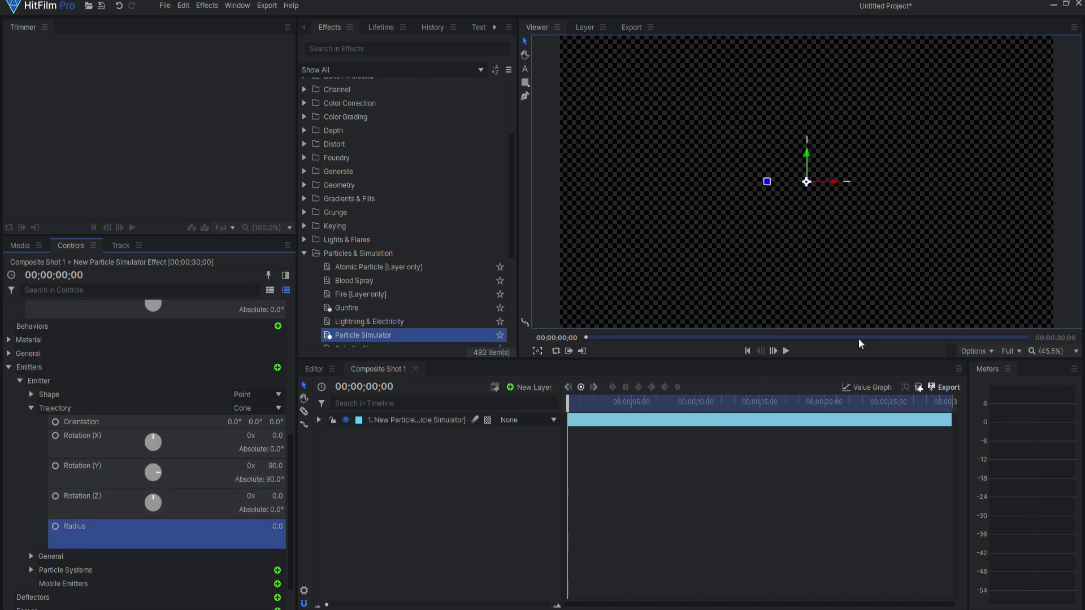
{"action": "left_click", "coordinate": [786, 351]}
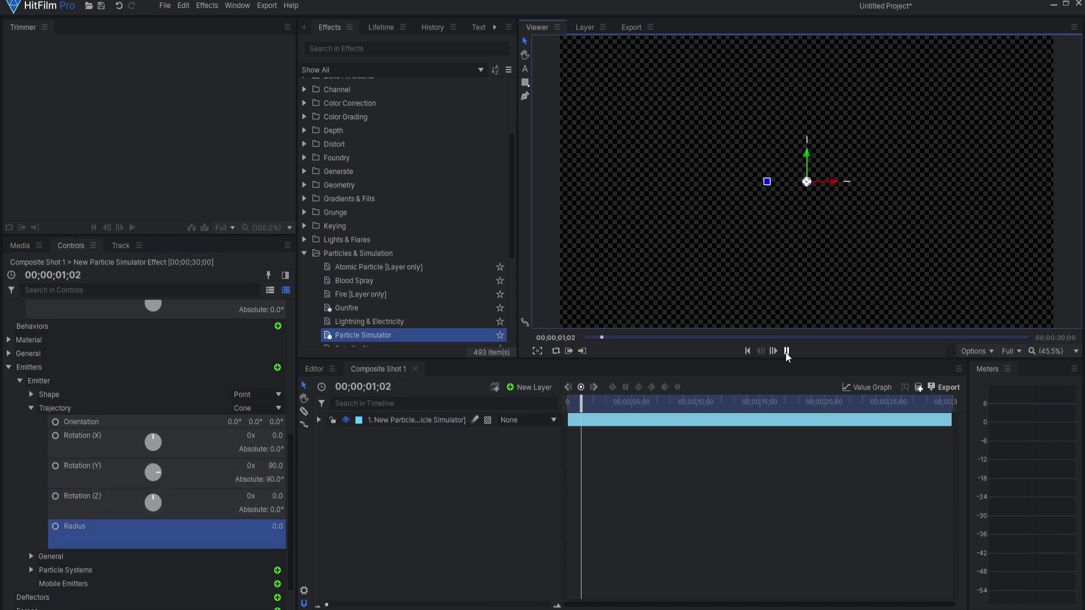
{"action": "left_click", "coordinate": [786, 351]}
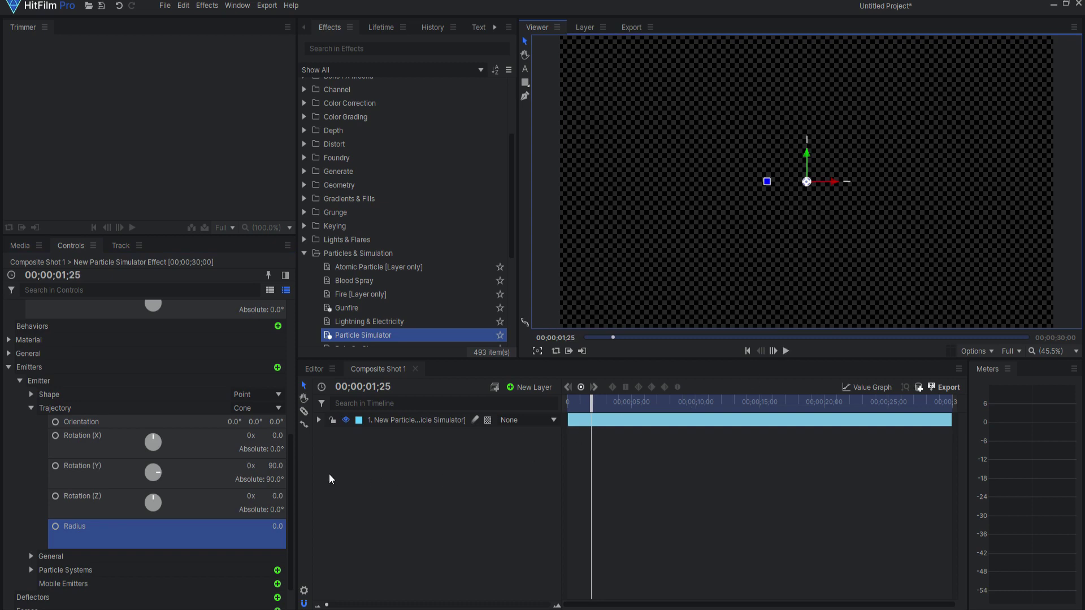
- Set the particle system's Particles per Second to 4
{"action": "left_click", "coordinate": [31, 570]}
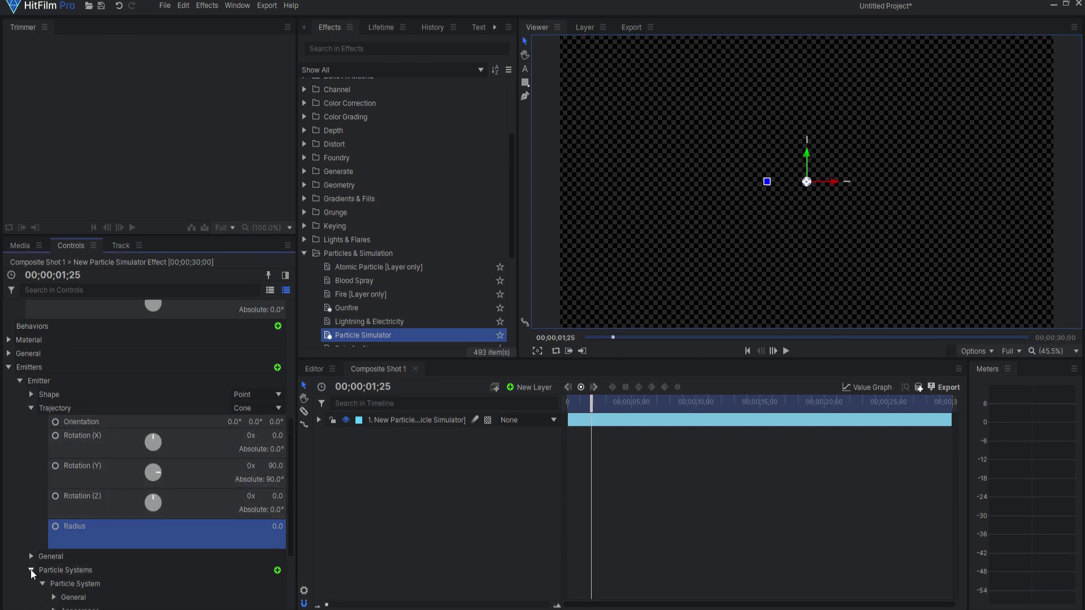
{"action": "left_click", "coordinate": [54, 494]}
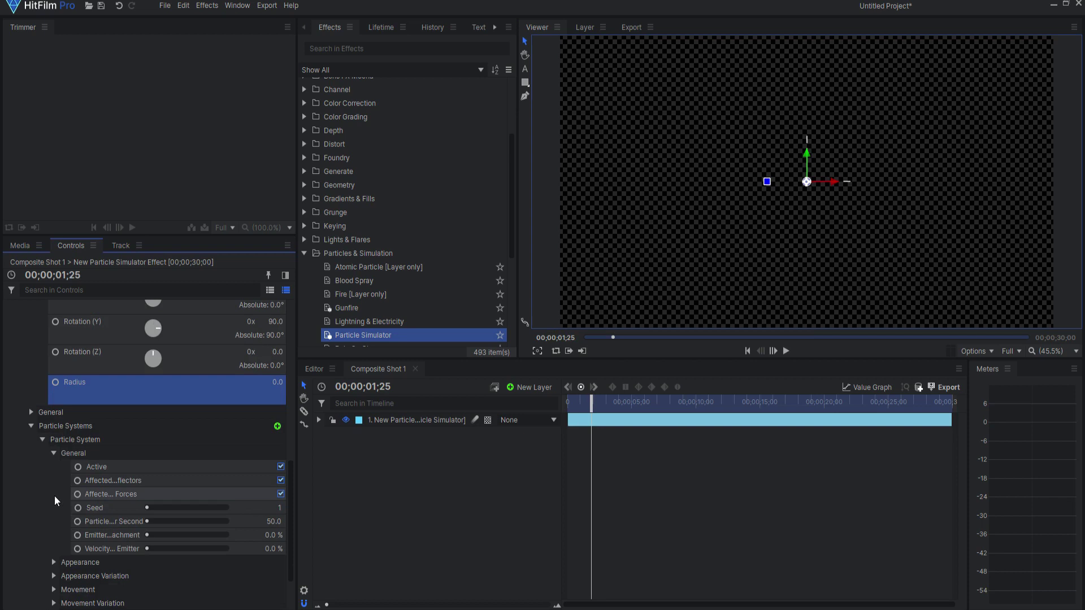
{"action": "left_click", "coordinate": [273, 522]}
{"action": "key", "text": "Return"}
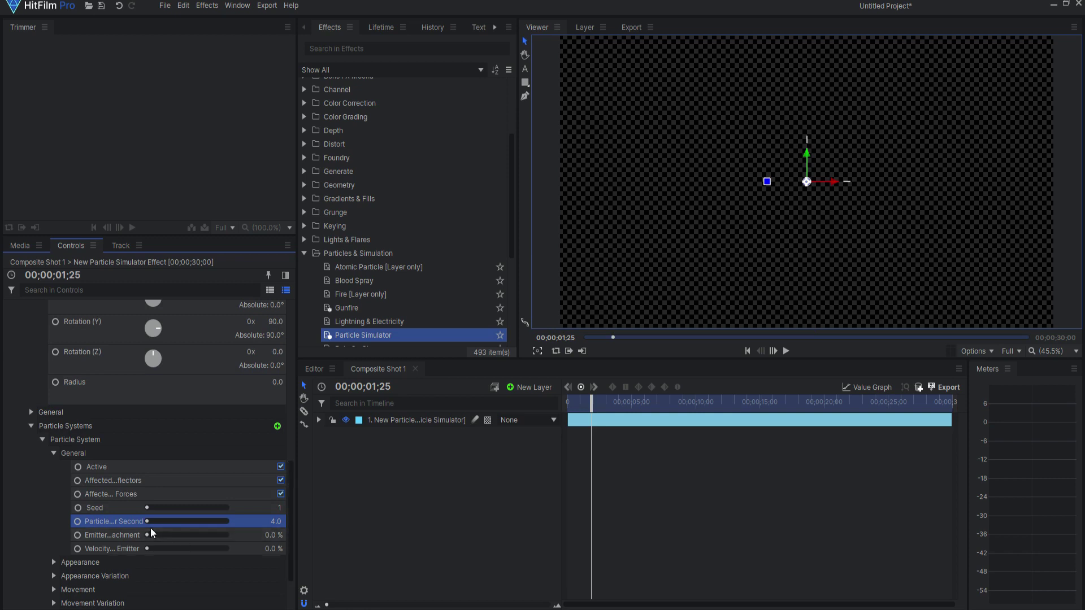
- Use the Built-In Sparks Star particle texture with Align to Motion turned on
{"action": "scroll", "coordinate": [59, 520], "scroll_direction": "down", "scroll_amount": 1}
{"action": "left_click", "coordinate": [54, 523]}
{"action": "scroll", "coordinate": [56, 527], "scroll_direction": "down", "scroll_amount": 3}
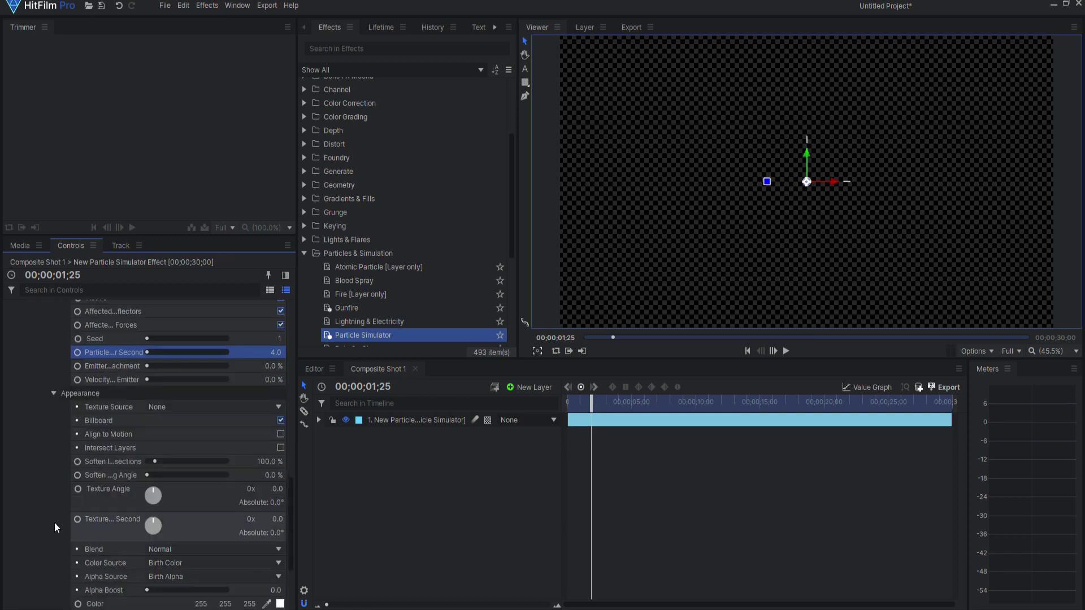
{"action": "left_click", "coordinate": [194, 407]}
{"action": "left_click", "coordinate": [168, 455]}
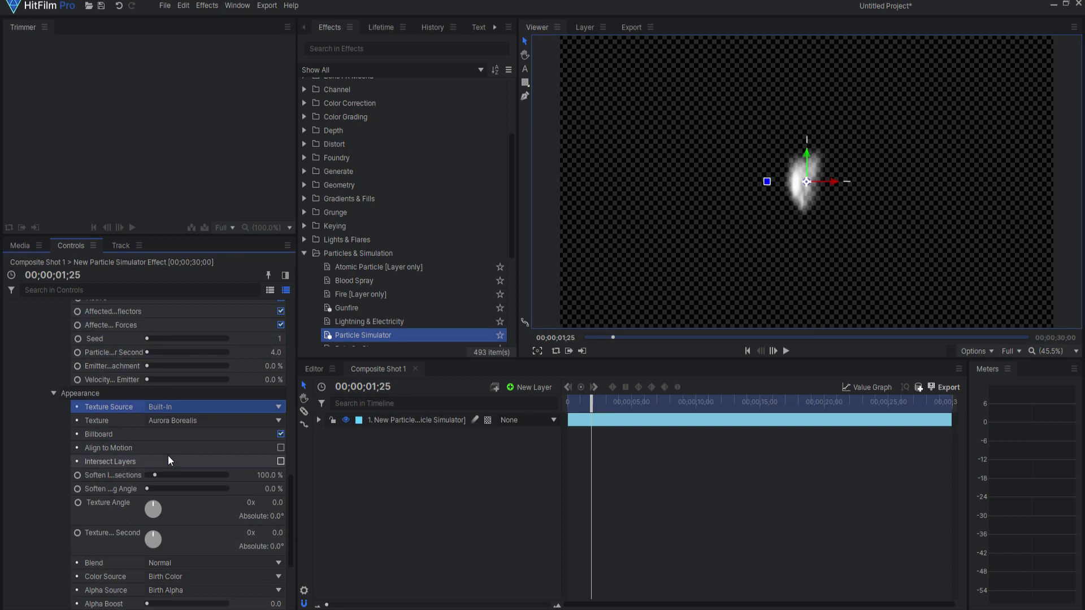
{"action": "left_click", "coordinate": [170, 419]}
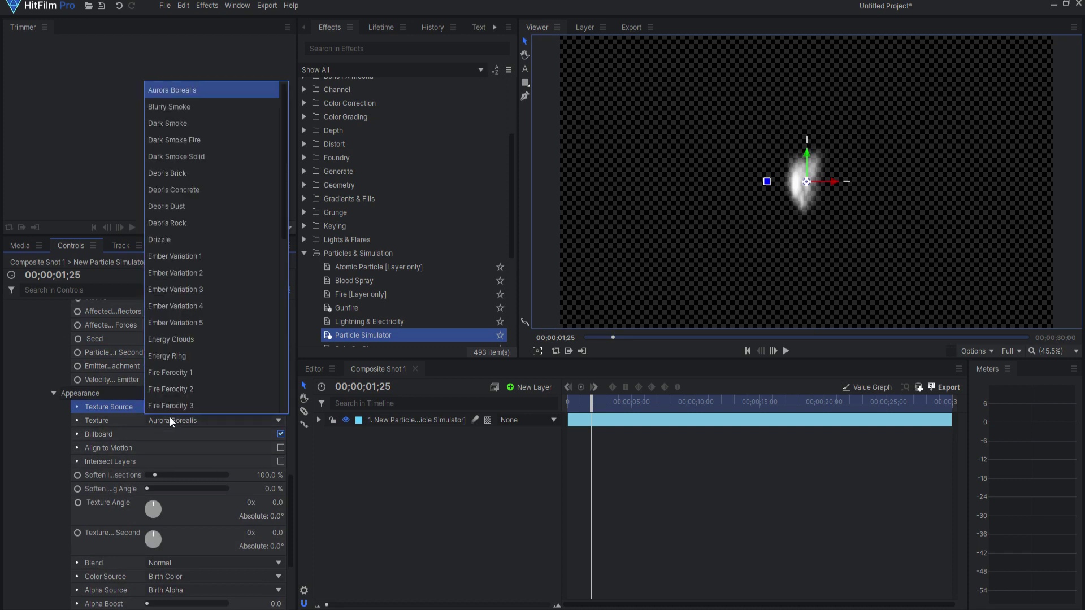
{"action": "scroll", "coordinate": [176, 313], "scroll_direction": "down", "scroll_amount": 7}
{"action": "left_click", "coordinate": [180, 390]}
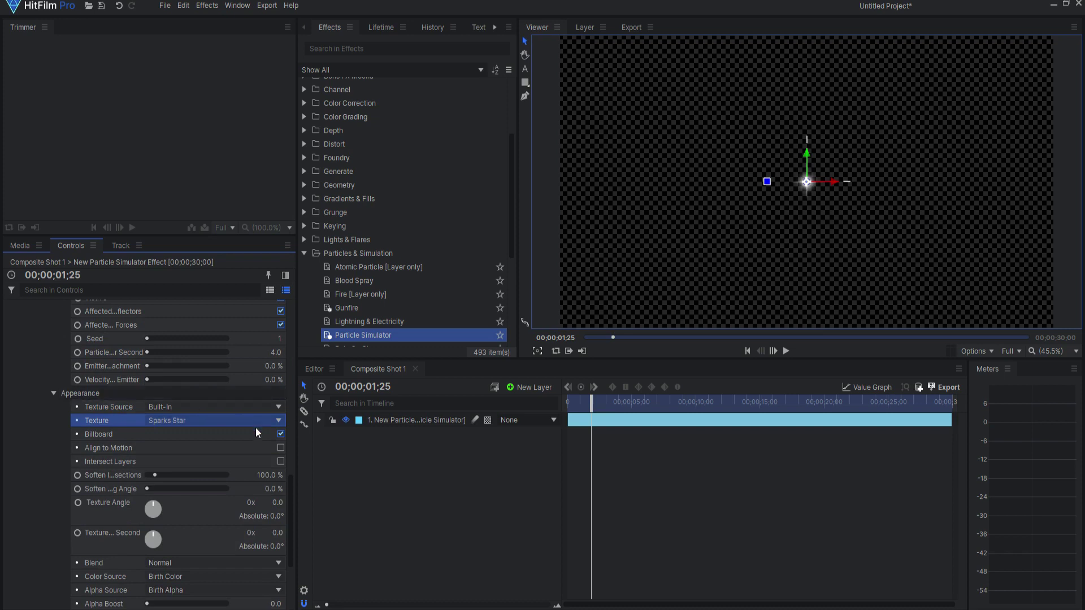
{"action": "left_click", "coordinate": [281, 448]}
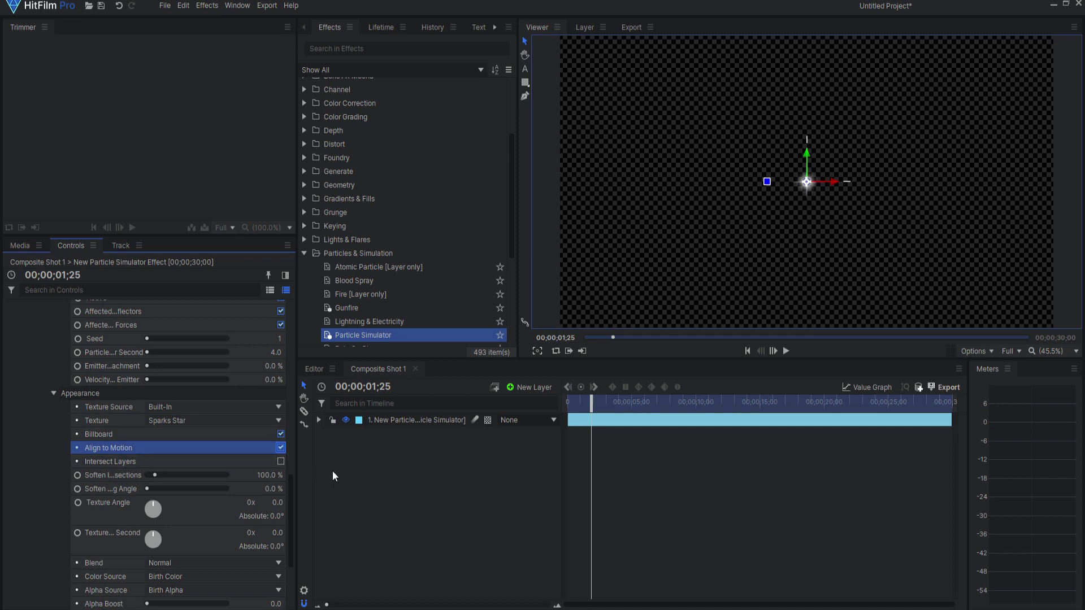
{"action": "scroll", "coordinate": [243, 476], "scroll_direction": "down", "scroll_amount": 3}
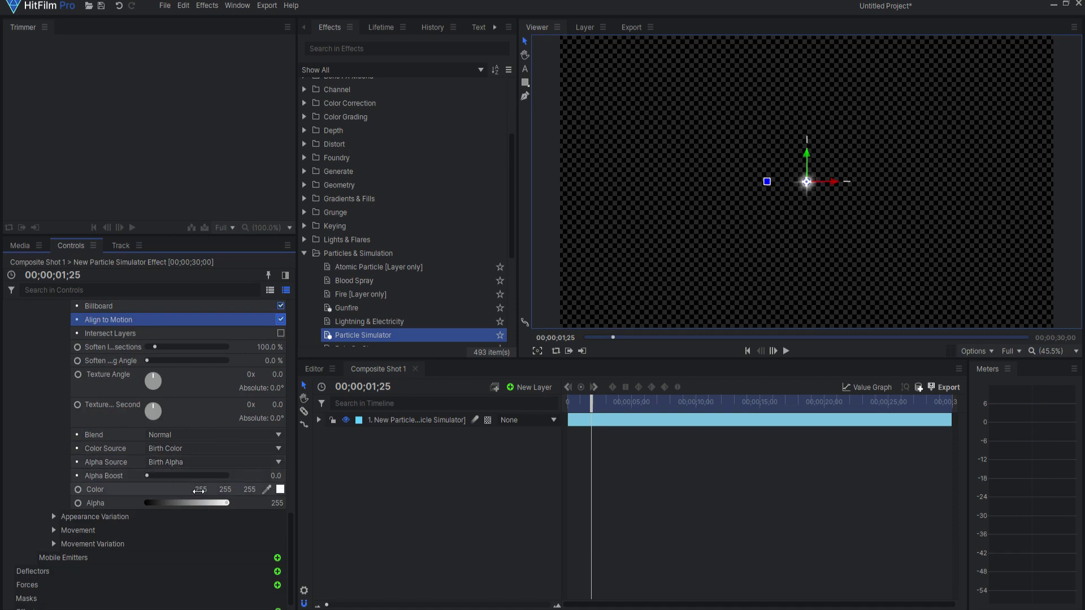
- Make the particle colour green by setting red and blue to 0
{"action": "type", "text": "0"}
{"action": "key", "text": "Return"}
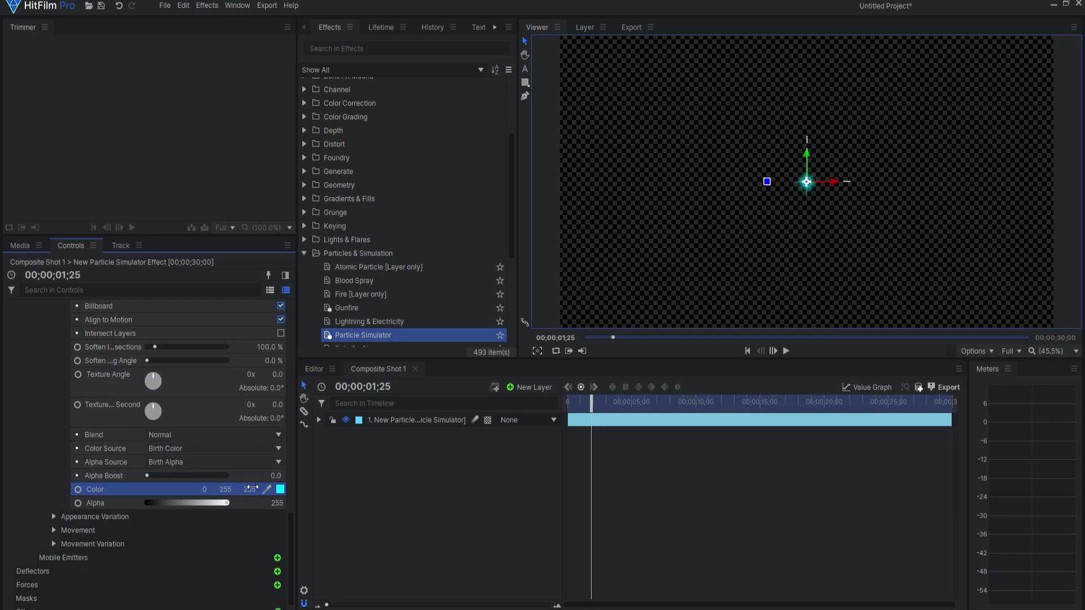
{"action": "left_click", "coordinate": [252, 488]}
{"action": "type", "text": "0"}
{"action": "key", "text": "Return"}
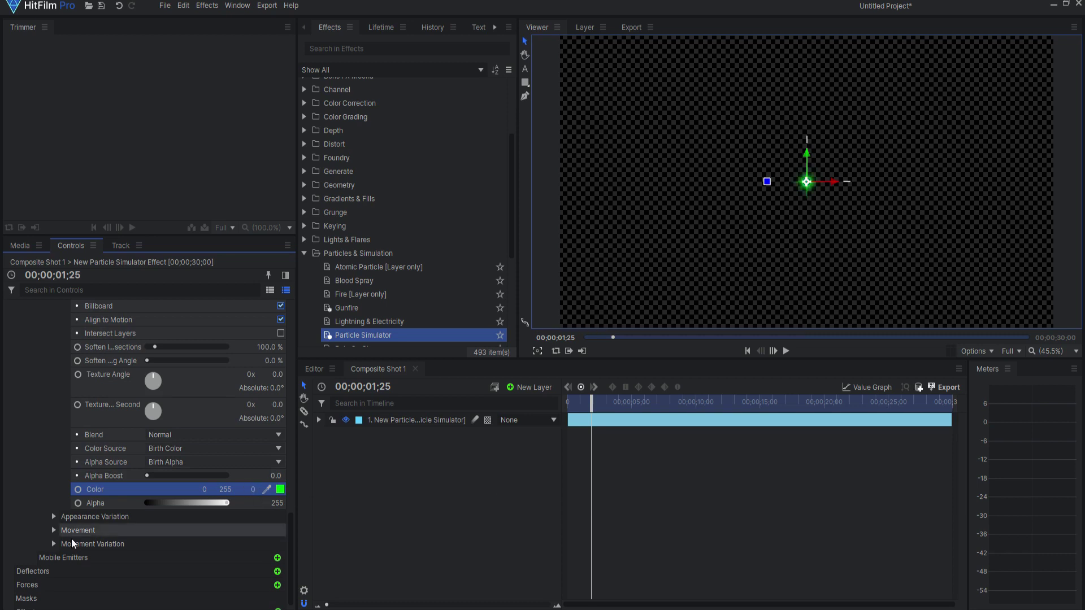
- Set particle Movement Life to 5 s, Scale 10% and Speed 1000, then preview
{"action": "left_click", "coordinate": [53, 530]}
{"action": "scroll", "coordinate": [53, 531], "scroll_direction": "down", "scroll_amount": 3}
{"action": "left_click", "coordinate": [275, 374]}
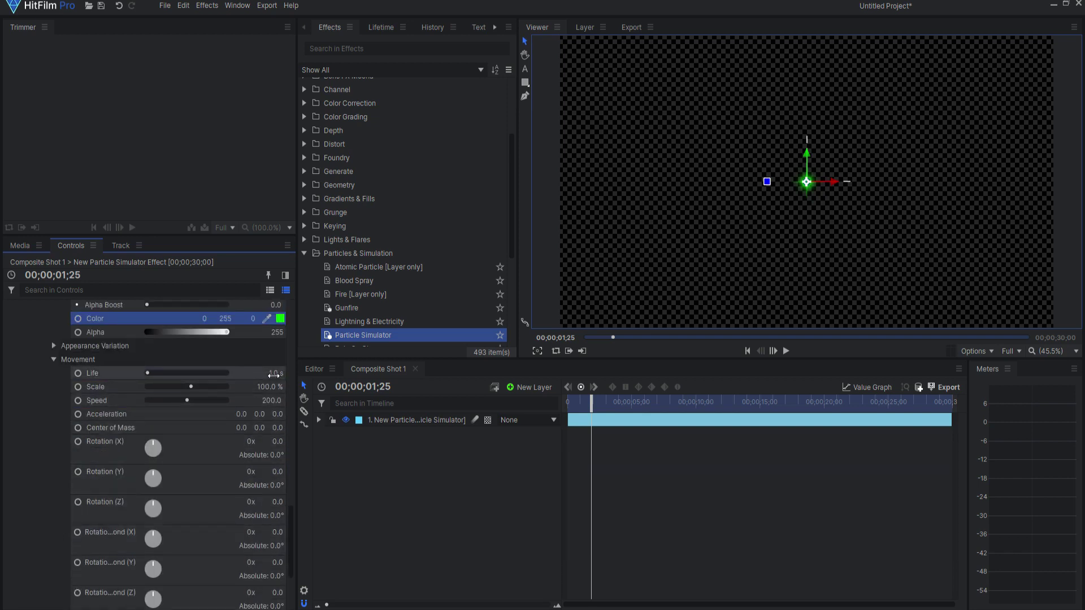
{"action": "type", "text": "5"}
{"action": "key", "text": "Return"}
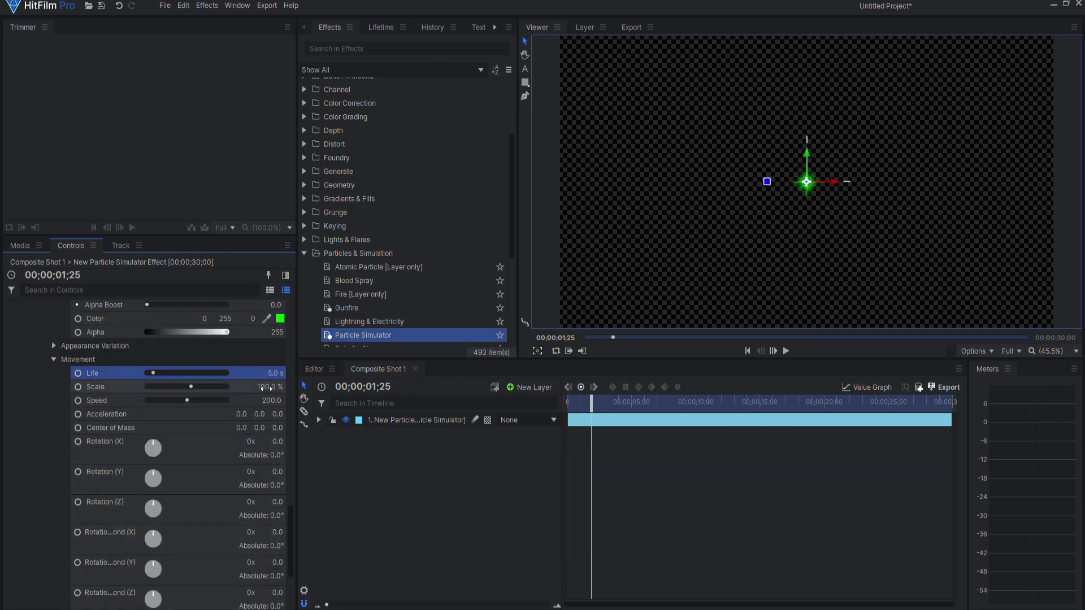
{"action": "left_click", "coordinate": [268, 388]}
{"action": "type", "text": "10"}
{"action": "key", "text": "Return"}
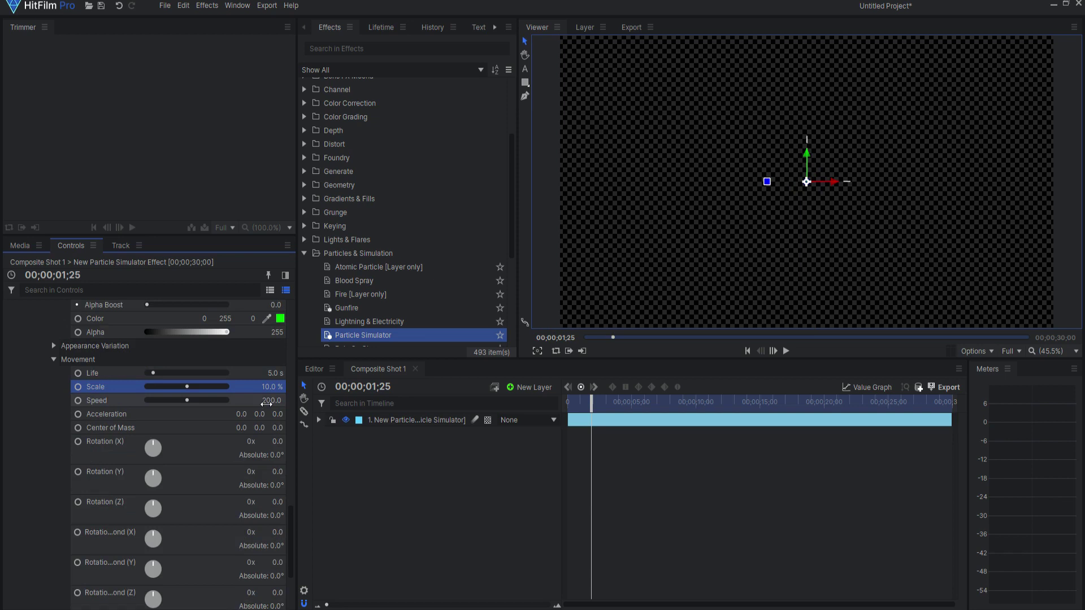
{"action": "left_click", "coordinate": [267, 403]}
{"action": "type", "text": "1000"}
{"action": "key", "text": "Return"}
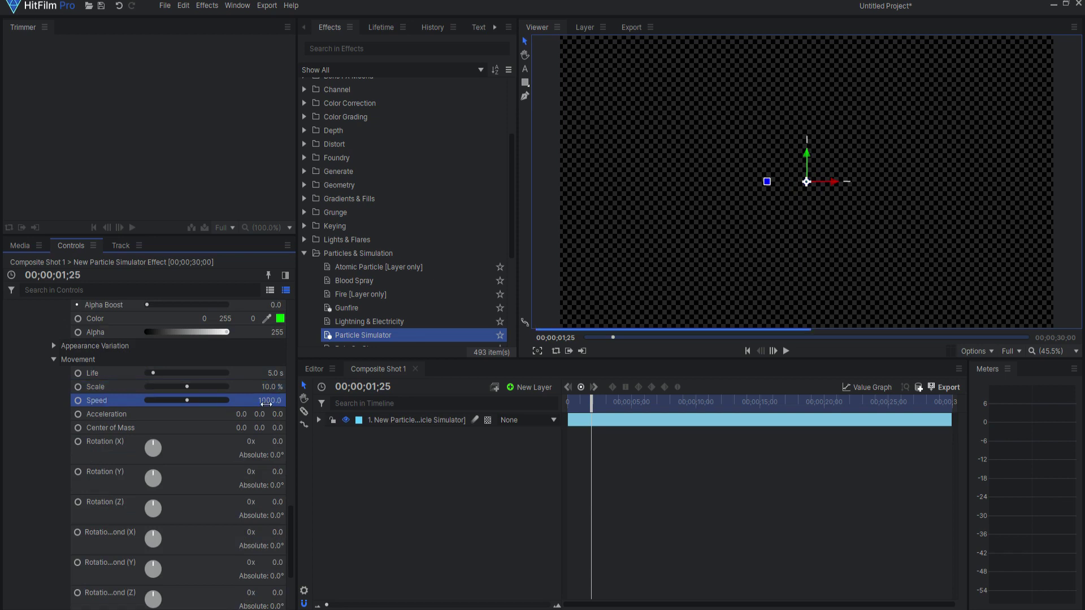
{"action": "left_click", "coordinate": [789, 351]}
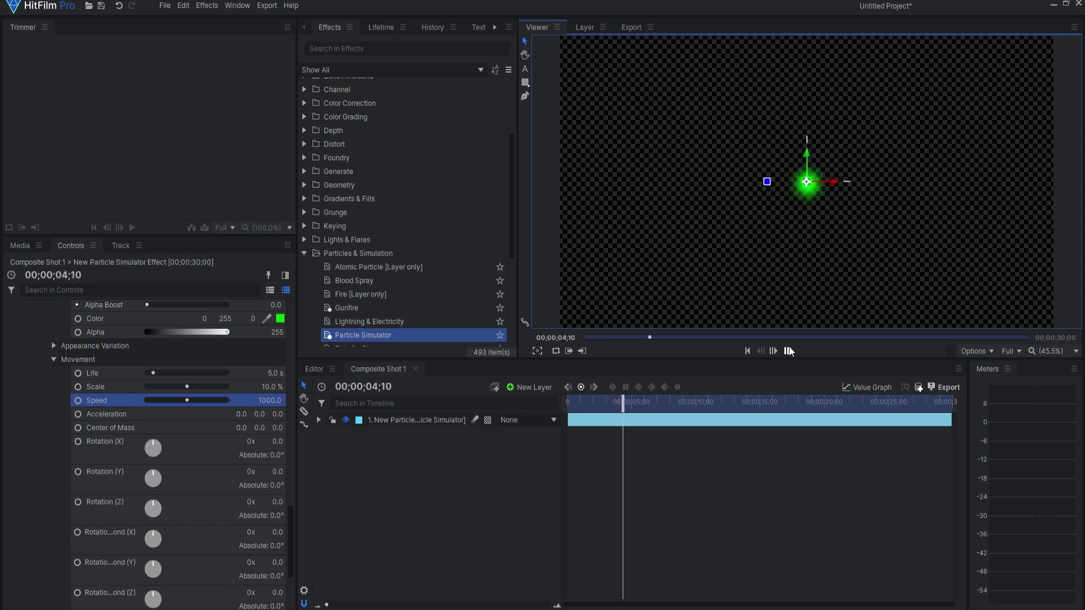
{"action": "left_click", "coordinate": [789, 350]}
- Add a New Camera layer to the composite and preview the particles
{"action": "left_click", "coordinate": [534, 389]}
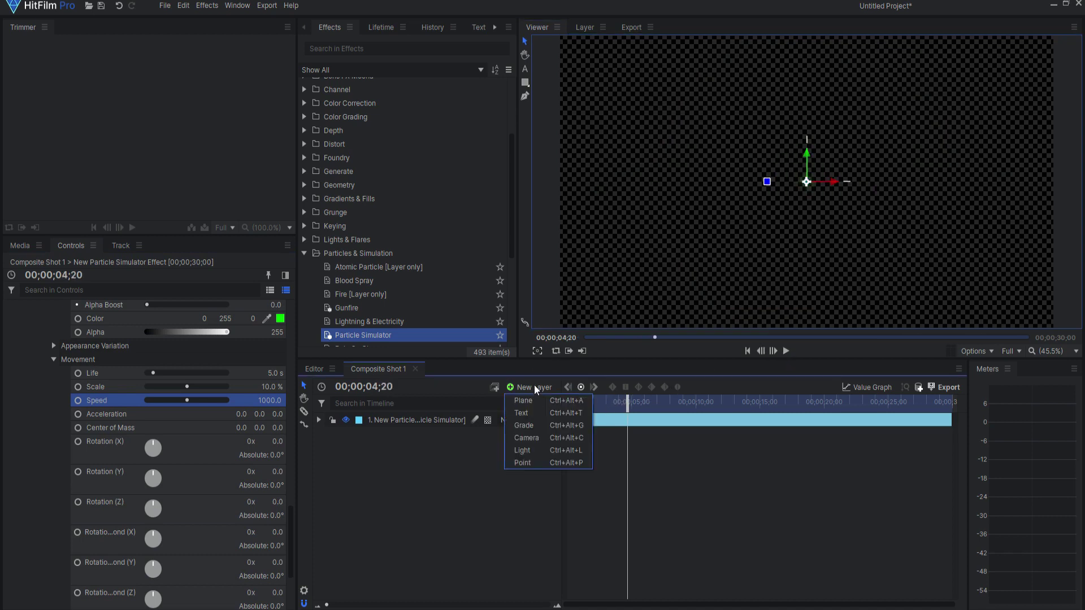
{"action": "left_click", "coordinate": [534, 439]}
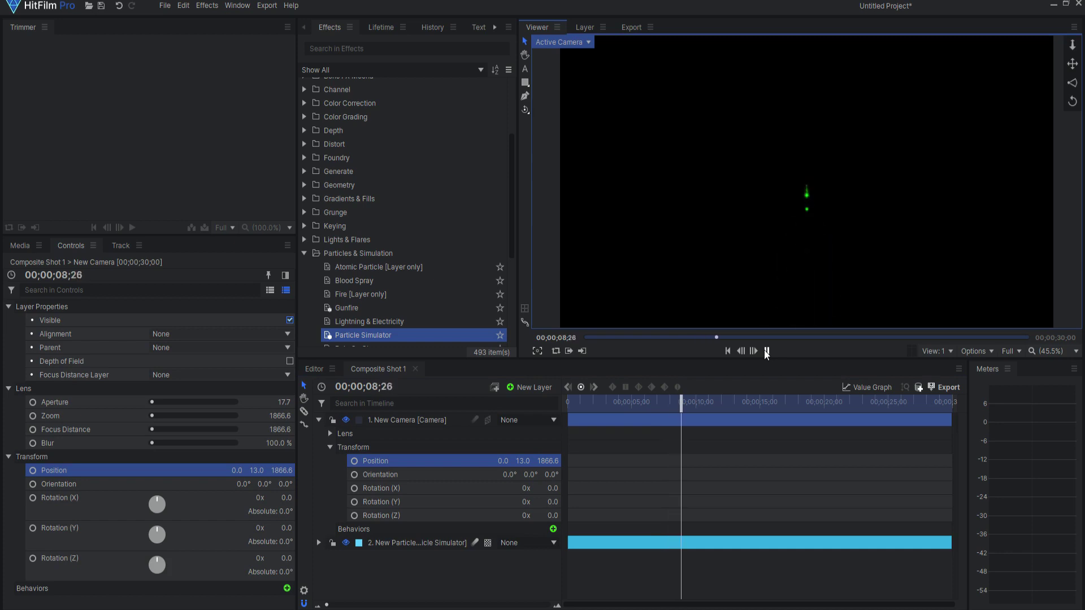
{"action": "left_click", "coordinate": [766, 351]}
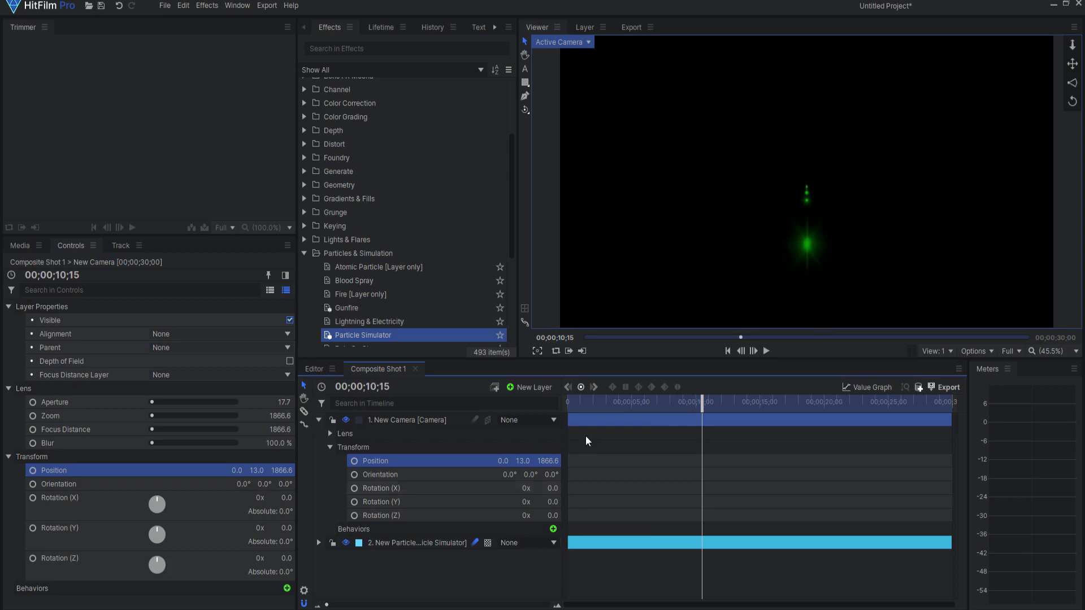
{"action": "left_click", "coordinate": [767, 351]}
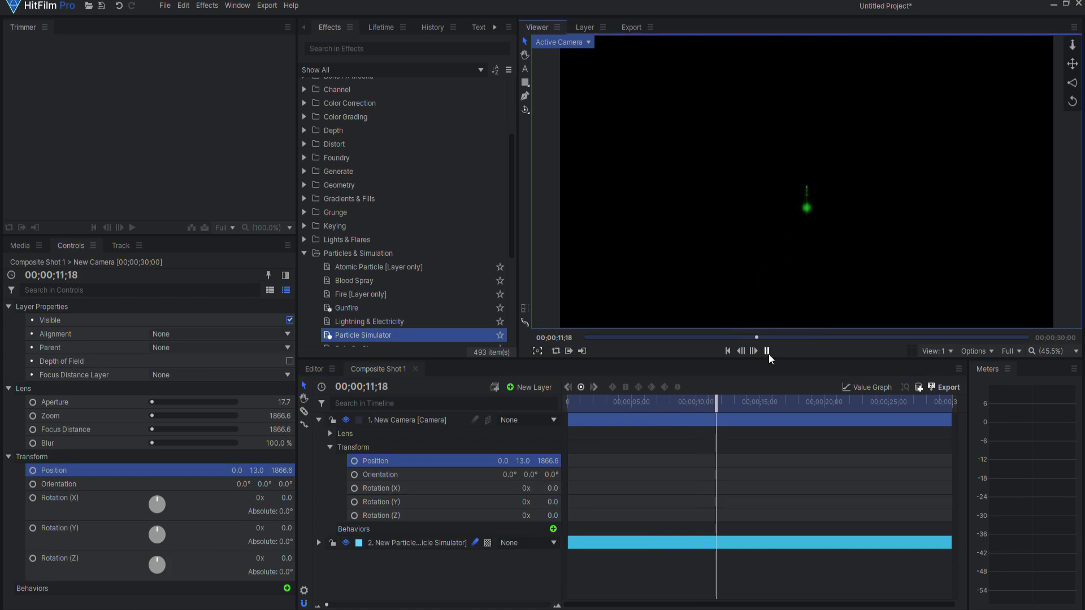
- Enable motion blur on the particle layer and move the playhead later in the shot
{"action": "left_click", "coordinate": [474, 547]}
{"action": "left_click", "coordinate": [766, 352]}
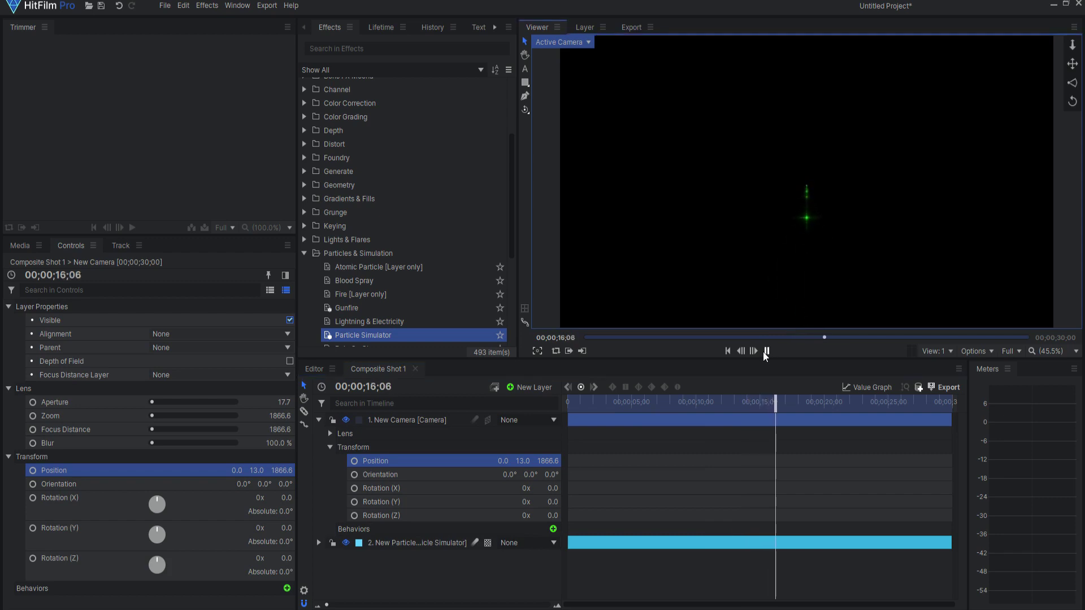
{"action": "left_click", "coordinate": [766, 352]}
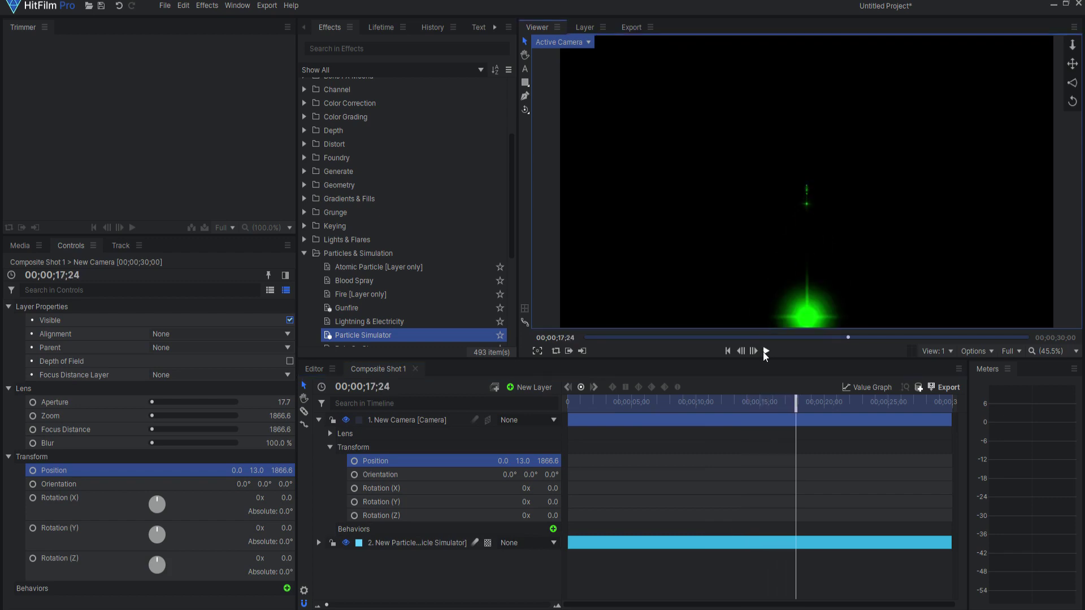
{"action": "left_click", "coordinate": [474, 542]}
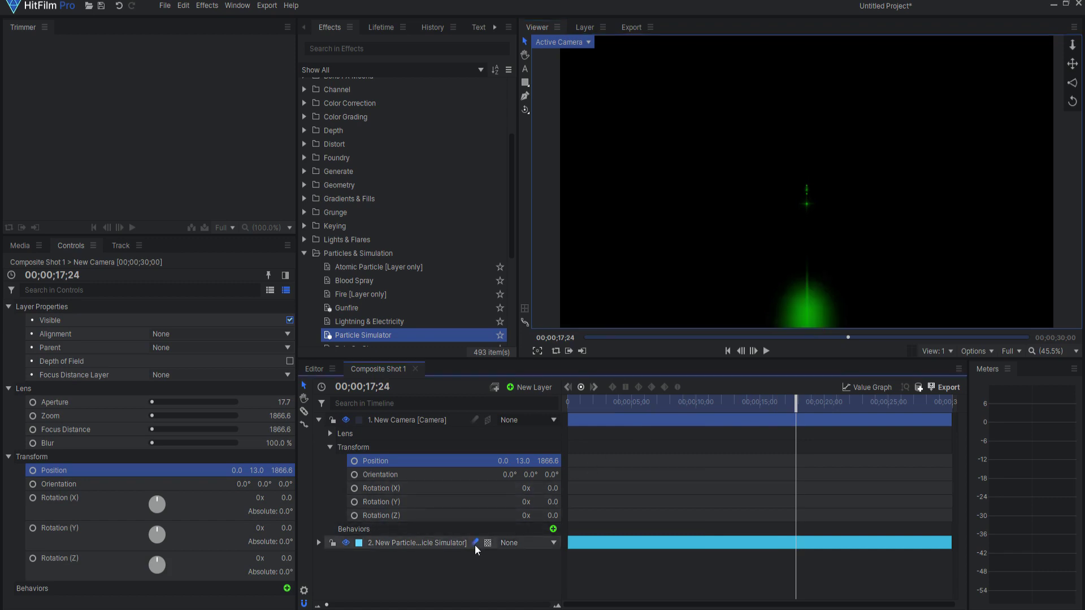
{"action": "left_click", "coordinate": [909, 338]}
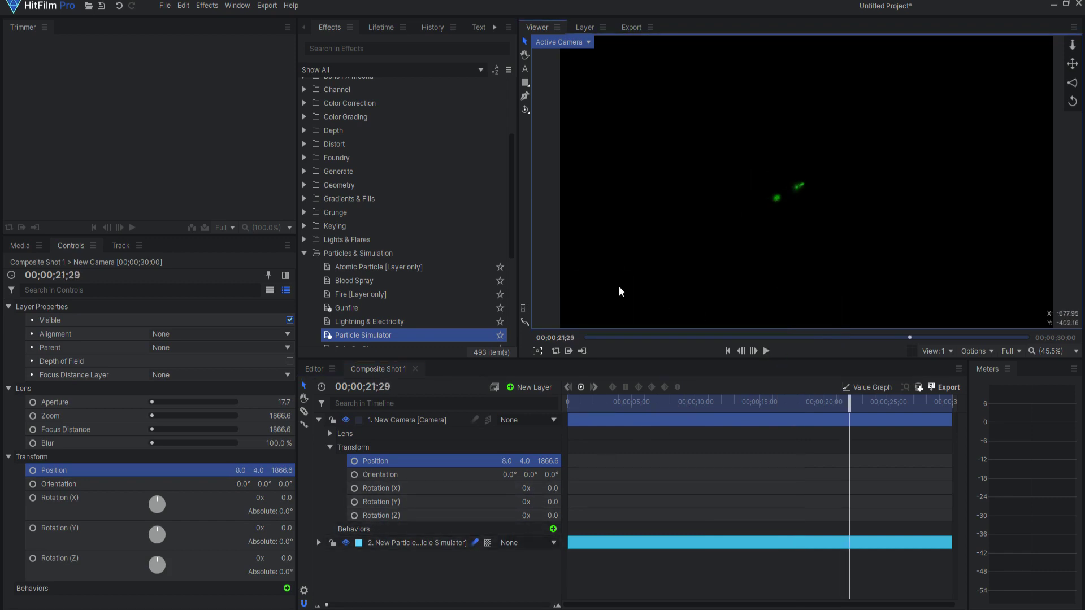
- Collapse Particles & Simulation and search the effects for 'glow'
{"action": "left_click", "coordinate": [304, 253]}
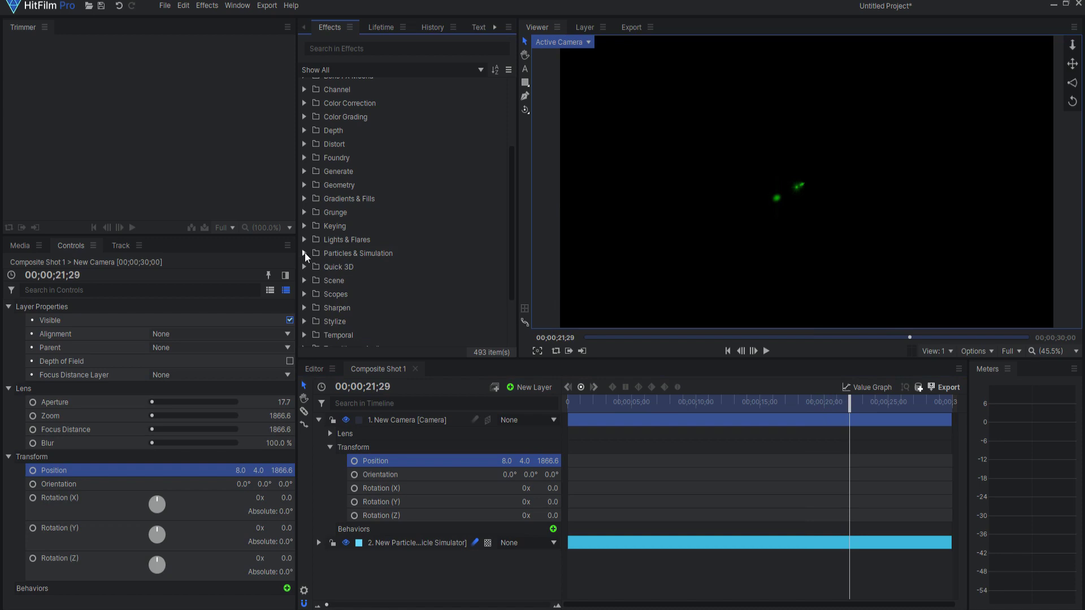
{"action": "left_click", "coordinate": [368, 50]}
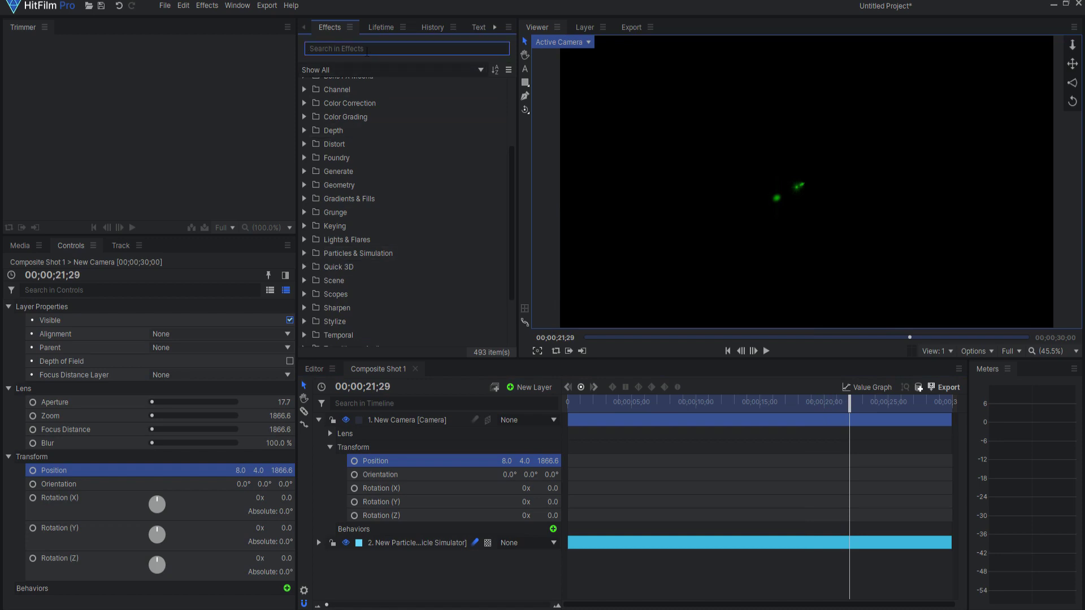
{"action": "type", "text": "glow"}
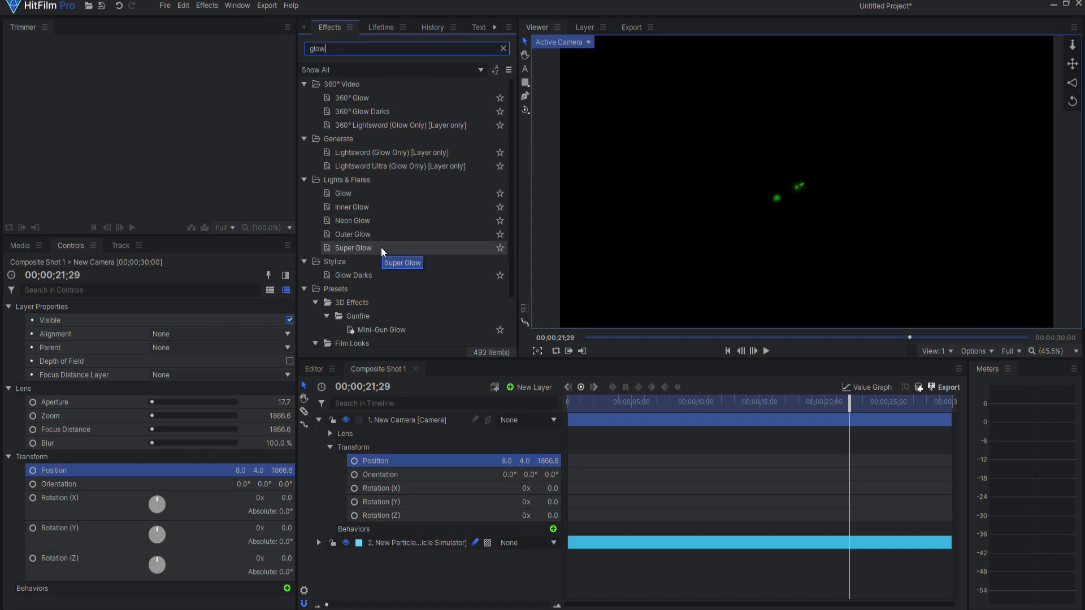
- Apply a green Neon Glow with Intensity 0.2, Expansion 0 and Radius 63
{"action": "double_click", "coordinate": [351, 221]}
{"action": "scroll", "coordinate": [64, 504], "scroll_direction": "down", "scroll_amount": 5}
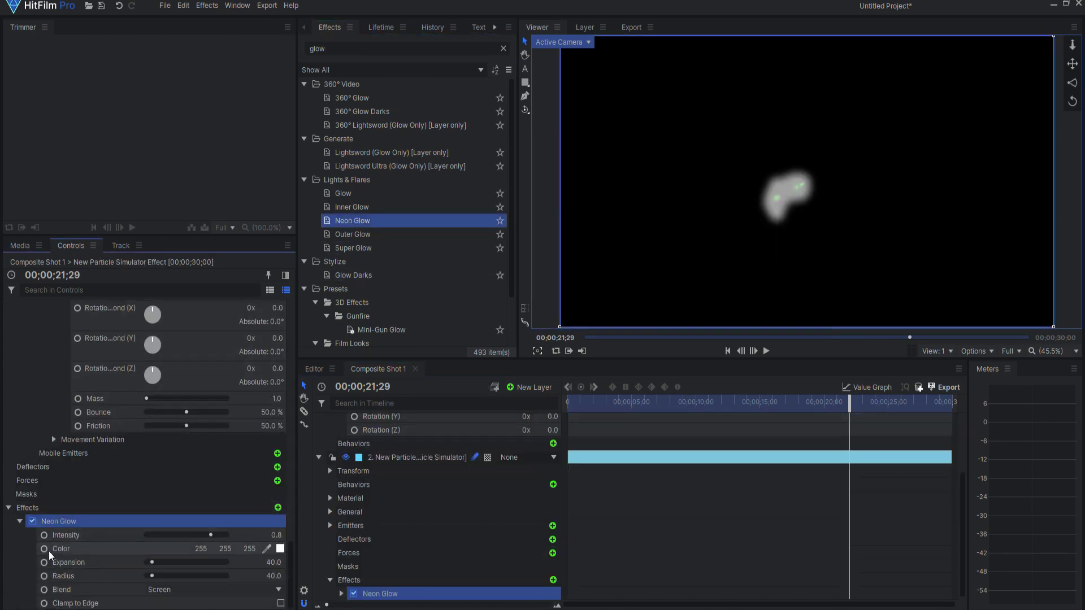
{"action": "left_click", "coordinate": [277, 535]}
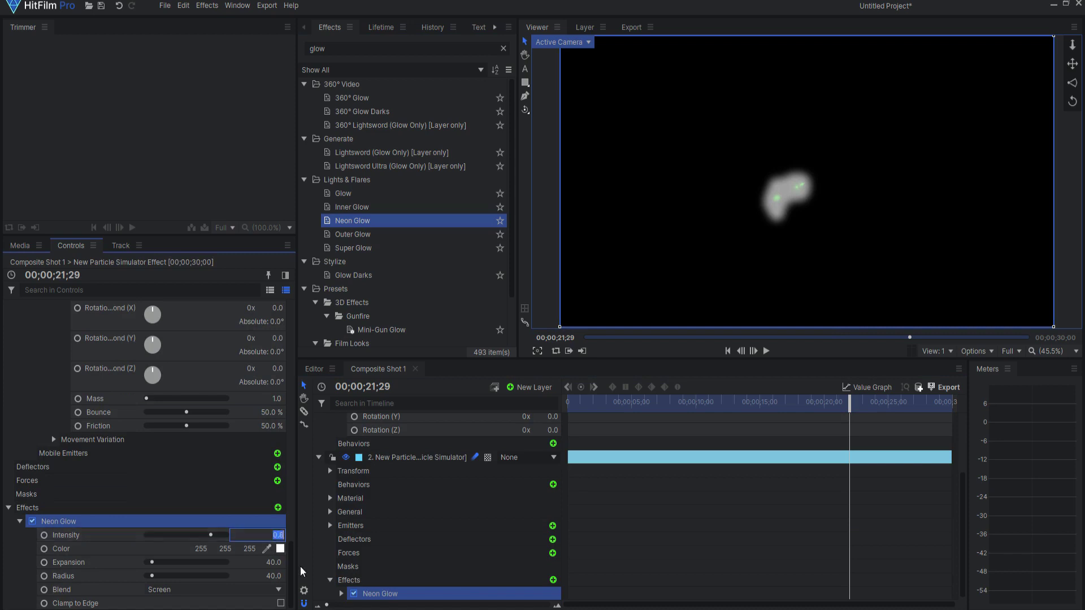
{"action": "key", "text": "Return"}
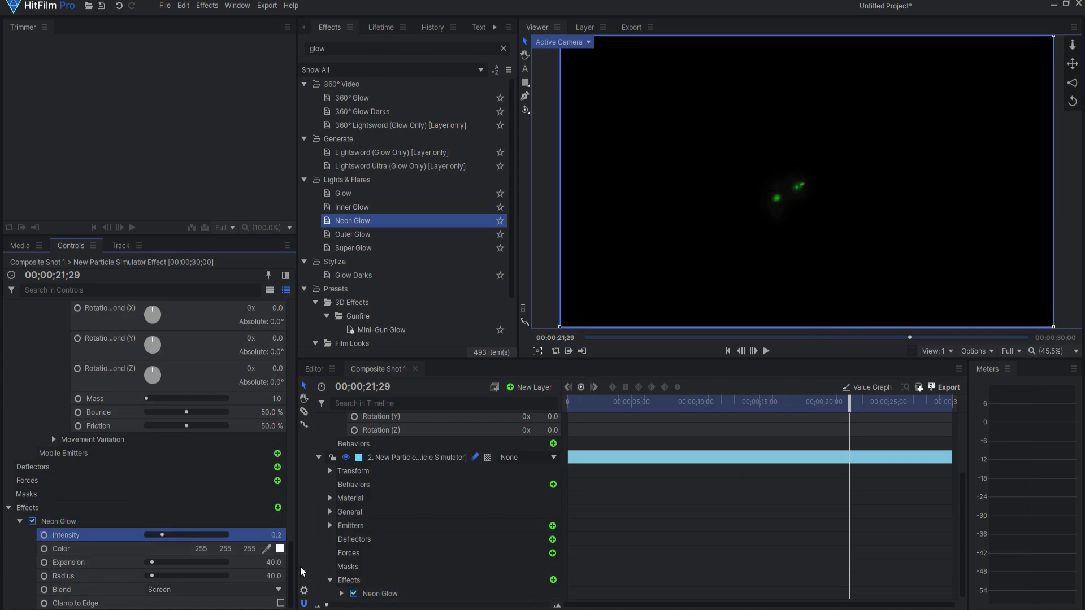
{"action": "left_click_drag", "start_coordinate": [270, 561], "coordinate": [237, 562]}
{"action": "left_click", "coordinate": [273, 576]}
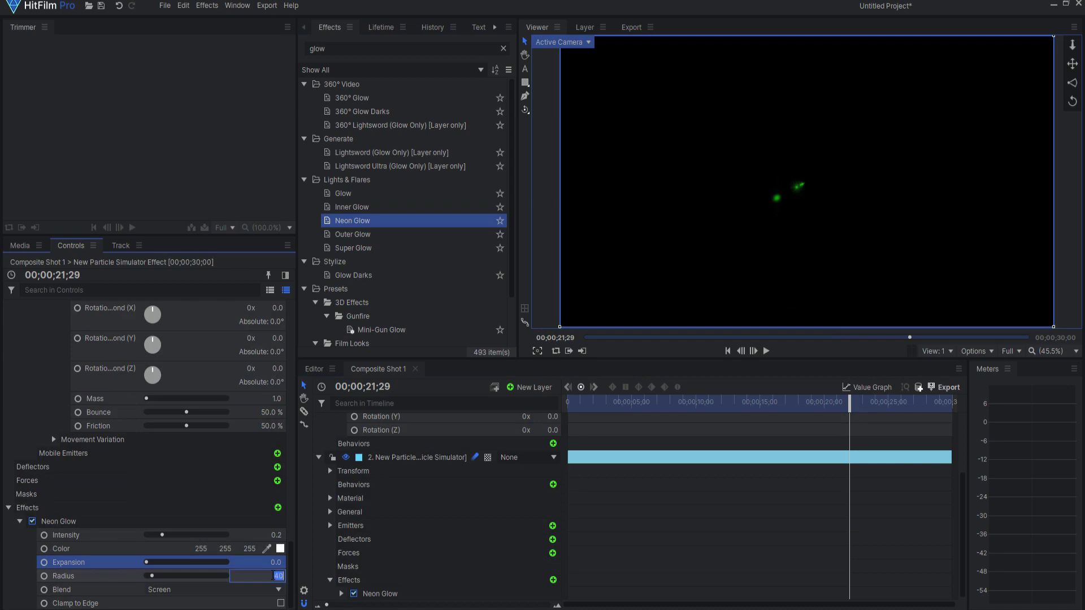
{"action": "type", "text": "60"}
{"action": "key", "text": "Return"}
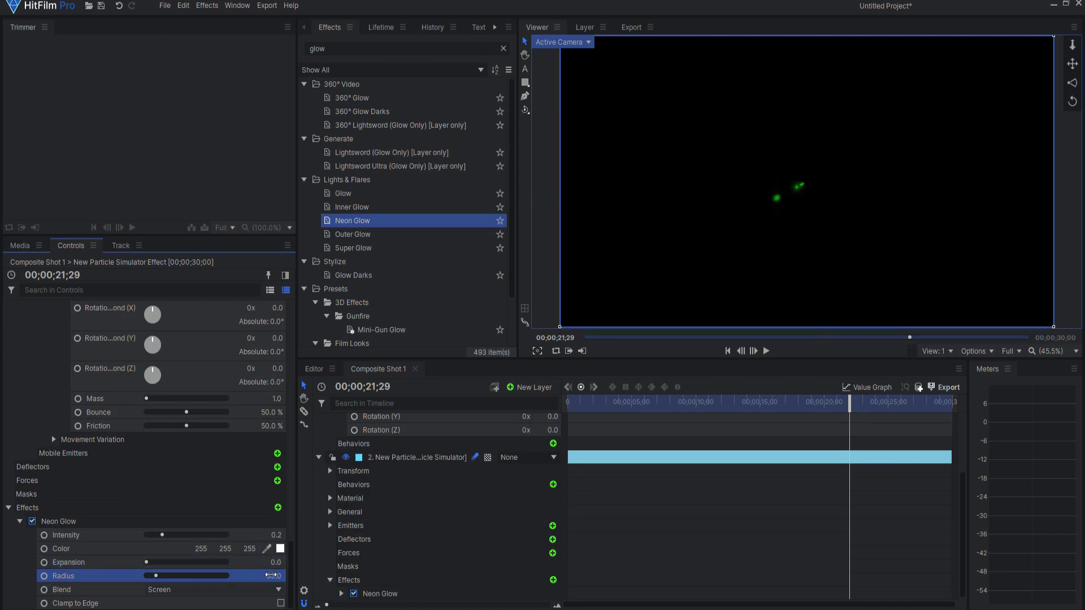
{"action": "left_click_drag", "start_coordinate": [217, 548], "coordinate": [170, 548]}
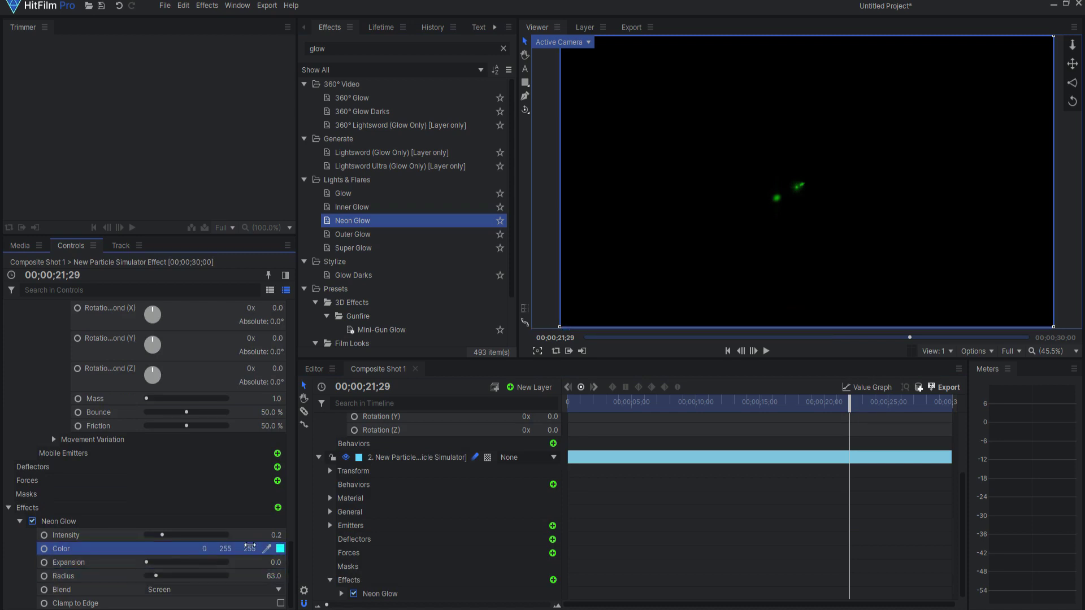
{"action": "left_click_drag", "start_coordinate": [250, 546], "coordinate": [204, 547]}
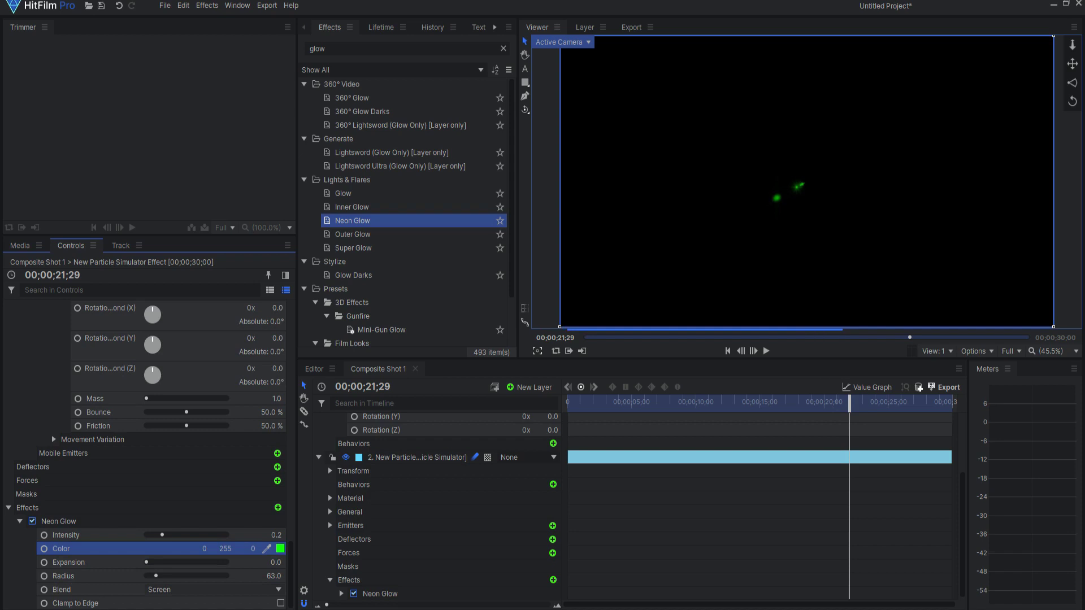
- Add a fully opaque green Inner Glow and preview the glowing particles
{"action": "double_click", "coordinate": [359, 210]}
{"action": "scroll", "coordinate": [129, 504], "scroll_direction": "down", "scroll_amount": 2}
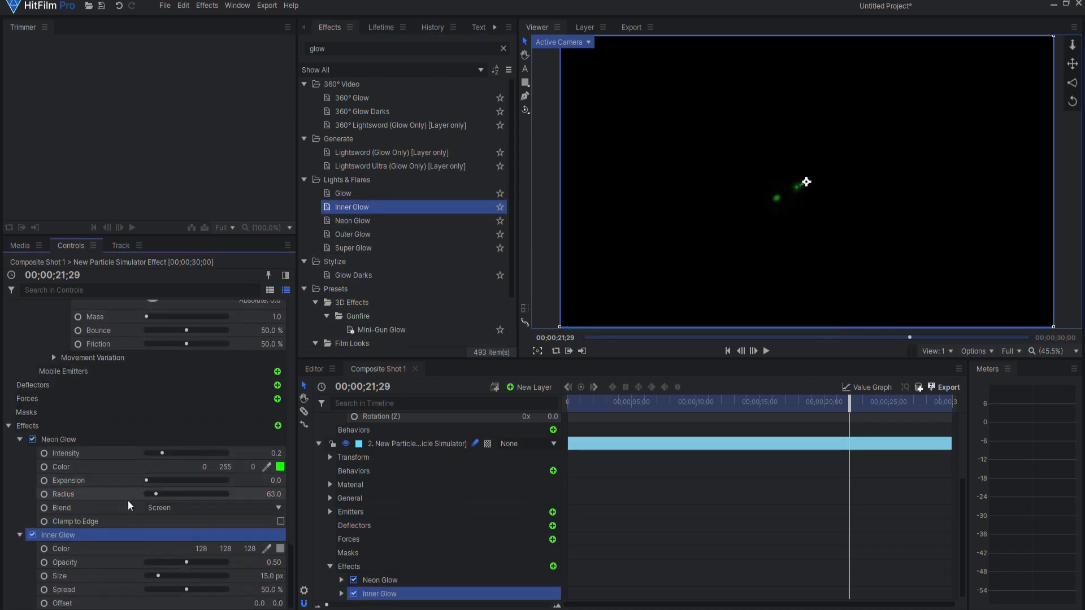
{"action": "left_click_drag", "start_coordinate": [187, 563], "coordinate": [249, 548]}
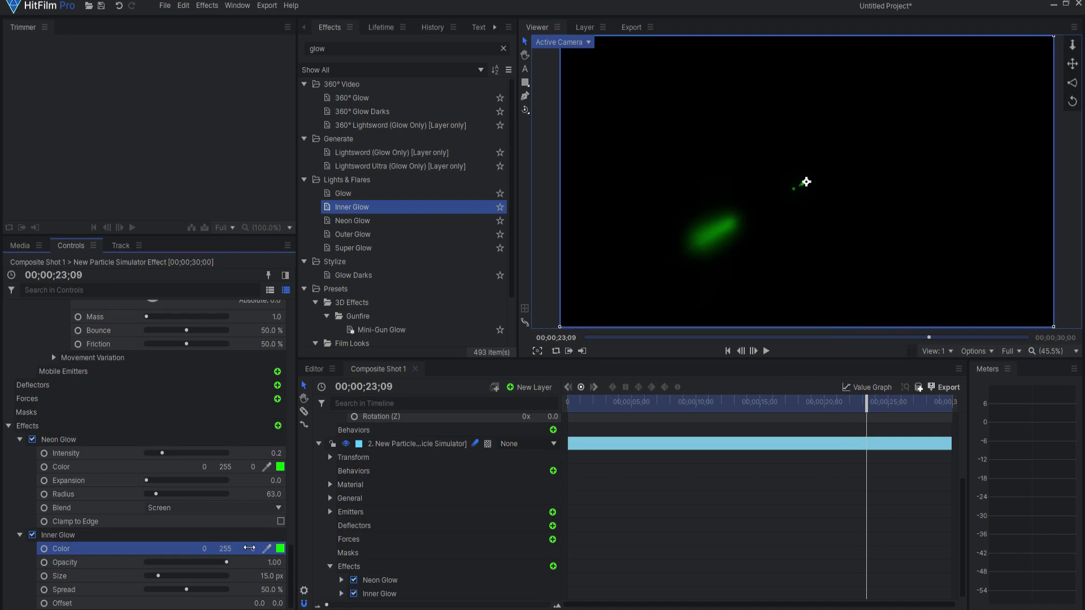
{"action": "left_click", "coordinate": [766, 351]}
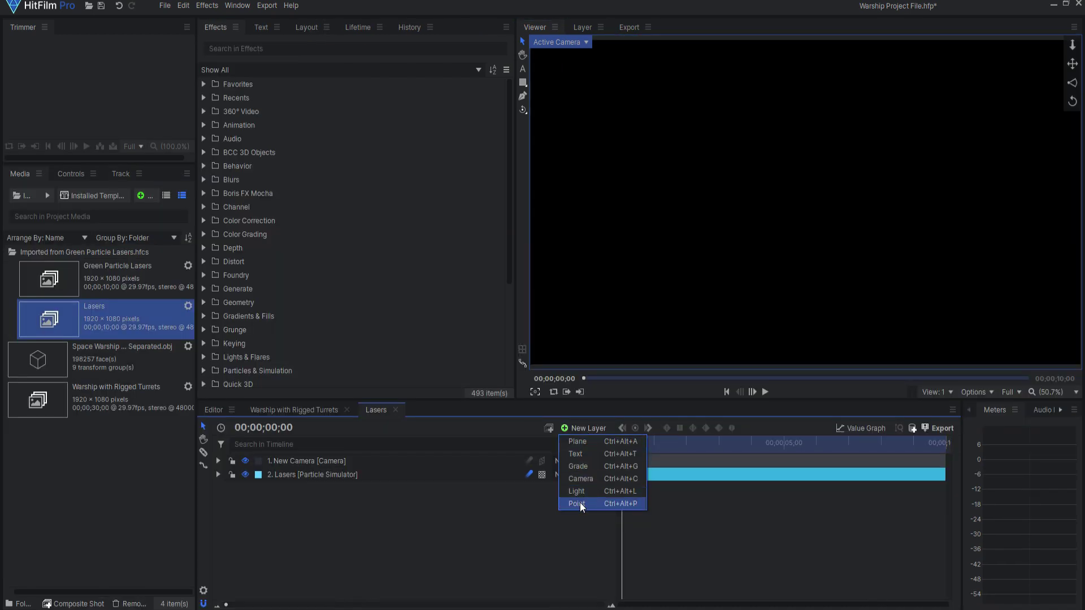
- Add a 3D plane point layer named 'Top Front Laser Source 1'
{"action": "left_click", "coordinate": [580, 503]}
{"action": "left_click", "coordinate": [542, 461]}
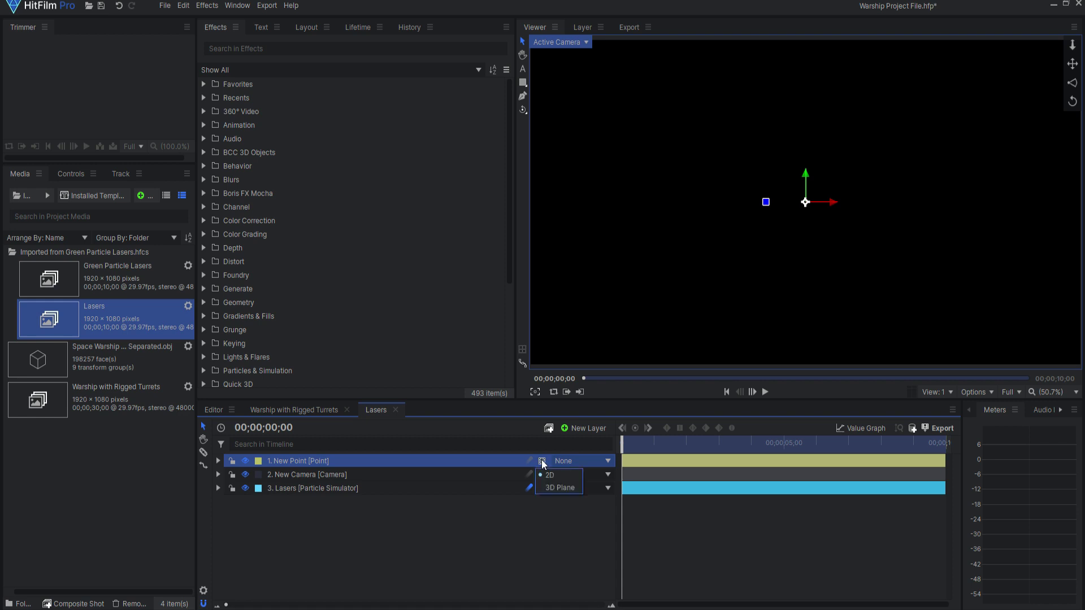
{"action": "left_click", "coordinate": [560, 487]}
{"action": "double_click", "coordinate": [300, 462]}
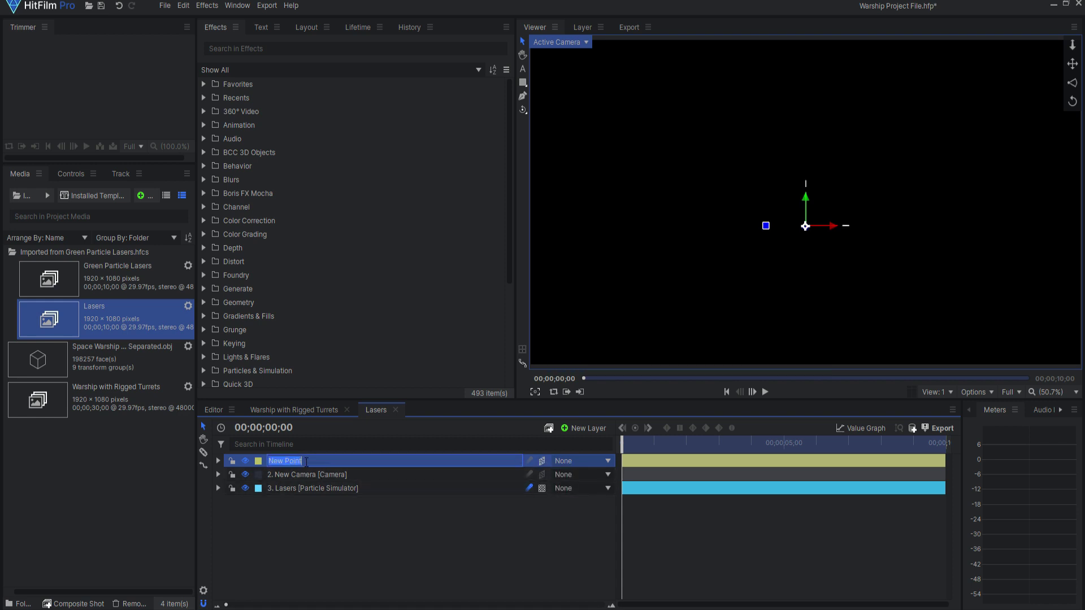
{"action": "type", "text": "Top Front Laser"}
{"action": "type", "text": "Source 1"}
{"action": "key", "text": "Return"}
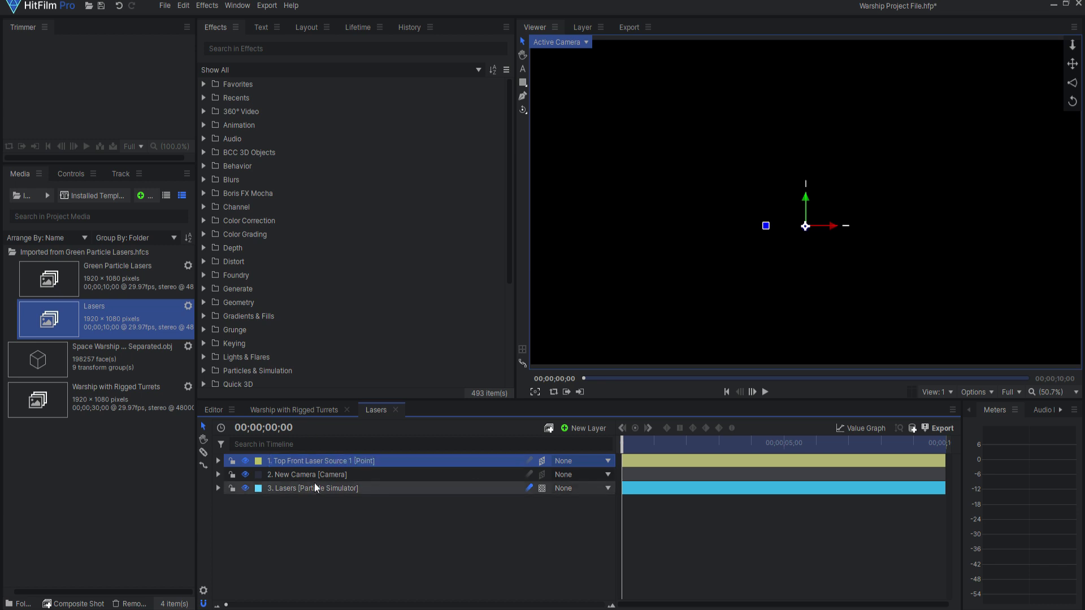
- Duplicate it as 'Top Front Laser Source 2' and nudge it along X
{"action": "right_click", "coordinate": [303, 463]}
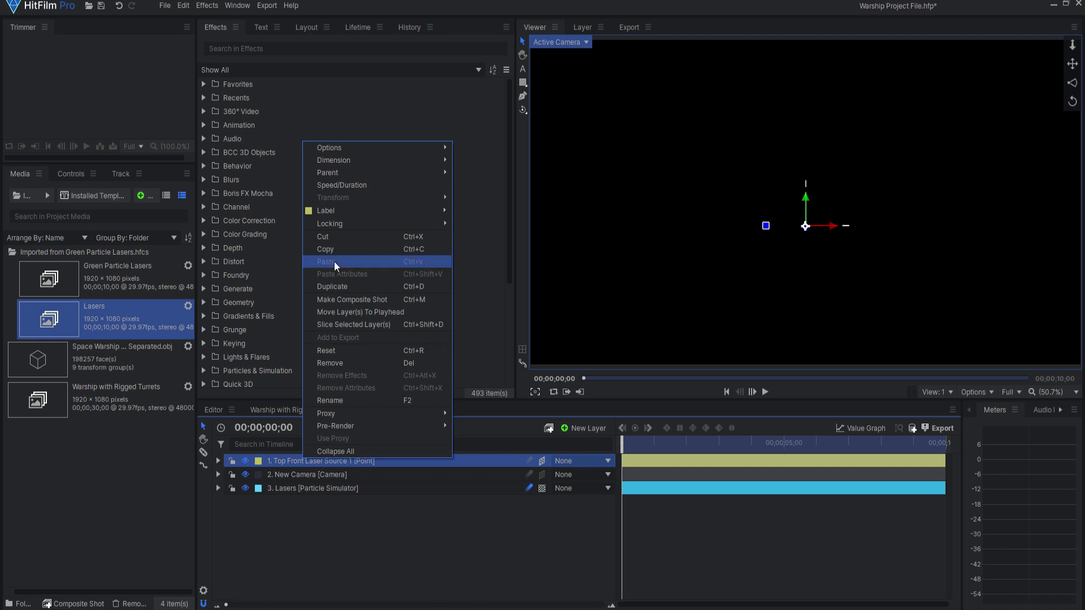
{"action": "left_click", "coordinate": [325, 286]}
{"action": "key", "text": "F2"}
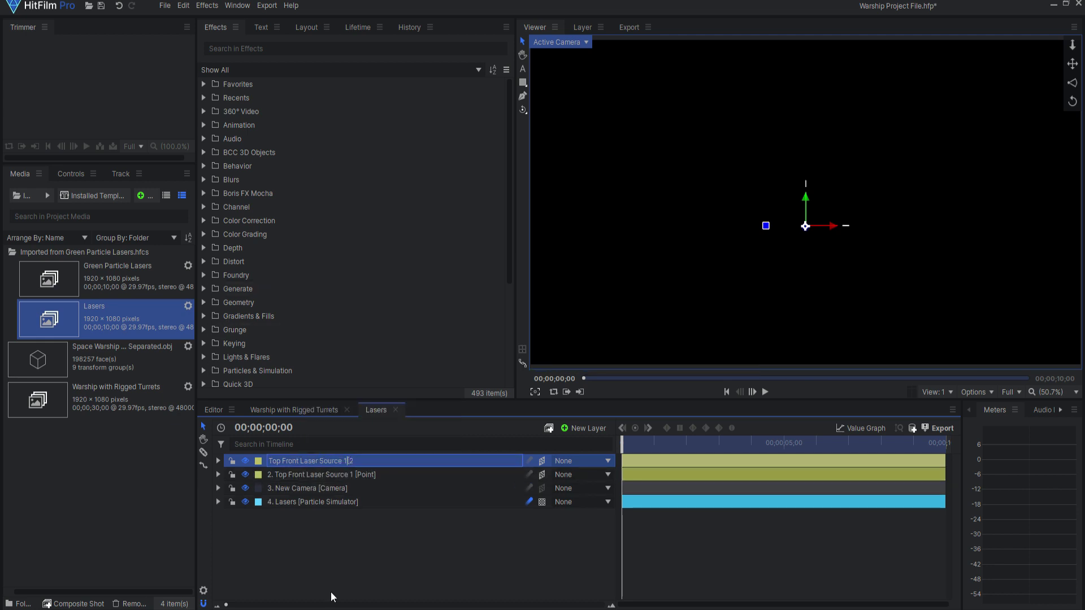
{"action": "key", "text": "BackSpace"}
{"action": "key", "text": "Return"}
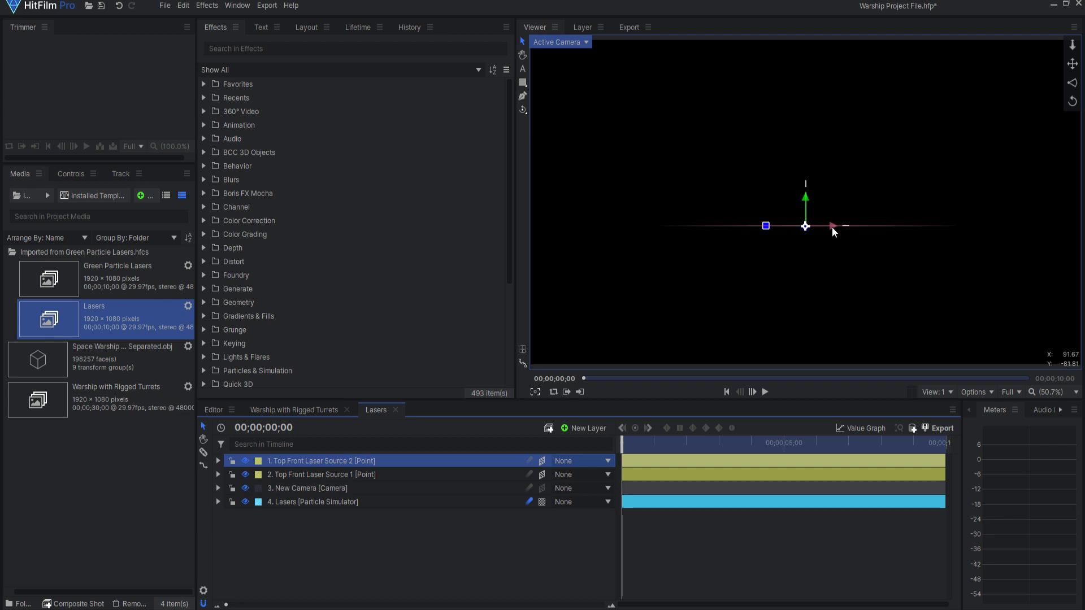
{"action": "left_click_drag", "start_coordinate": [832, 231], "coordinate": [843, 226]}
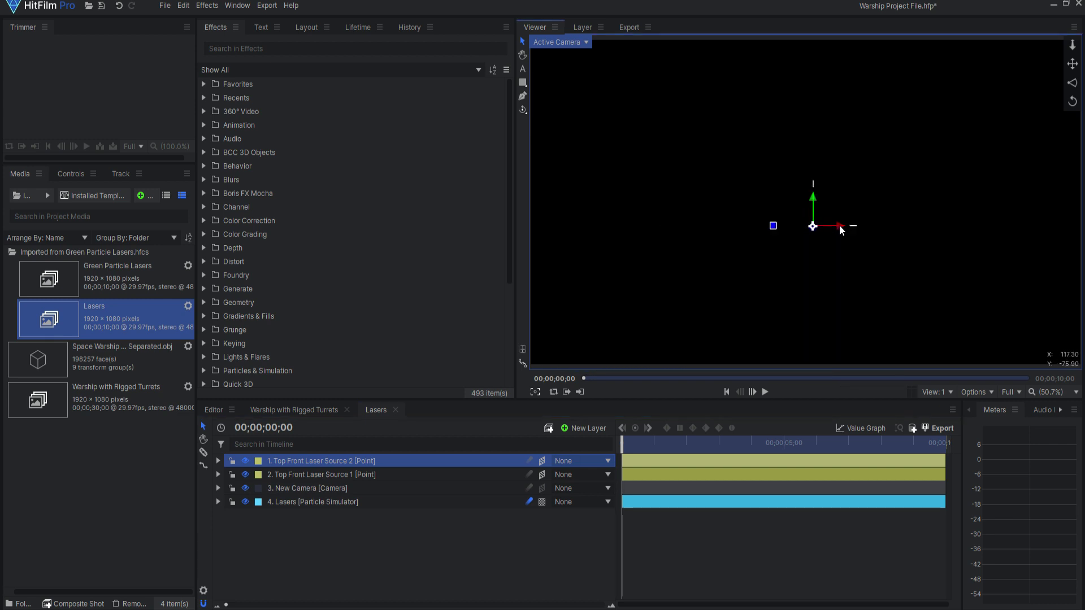
{"action": "left_click", "coordinate": [291, 479]}
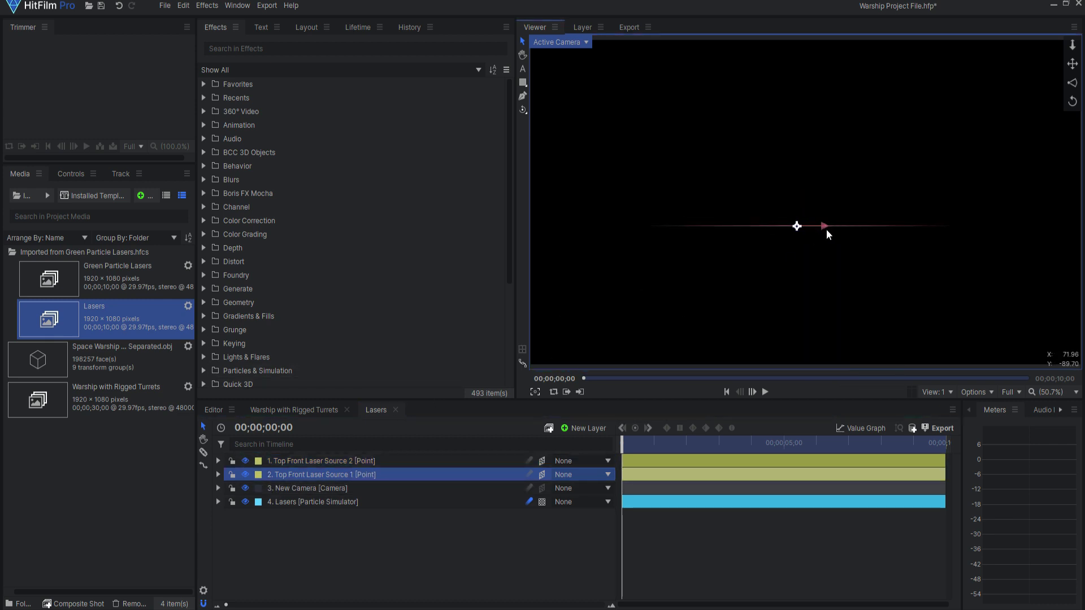
- Rename the Lasers emitter 'Top Front Laser 1' and duplicate it as 'Top Front Laser 2'
{"action": "left_click", "coordinate": [308, 502]}
{"action": "left_click", "coordinate": [240, 540]}
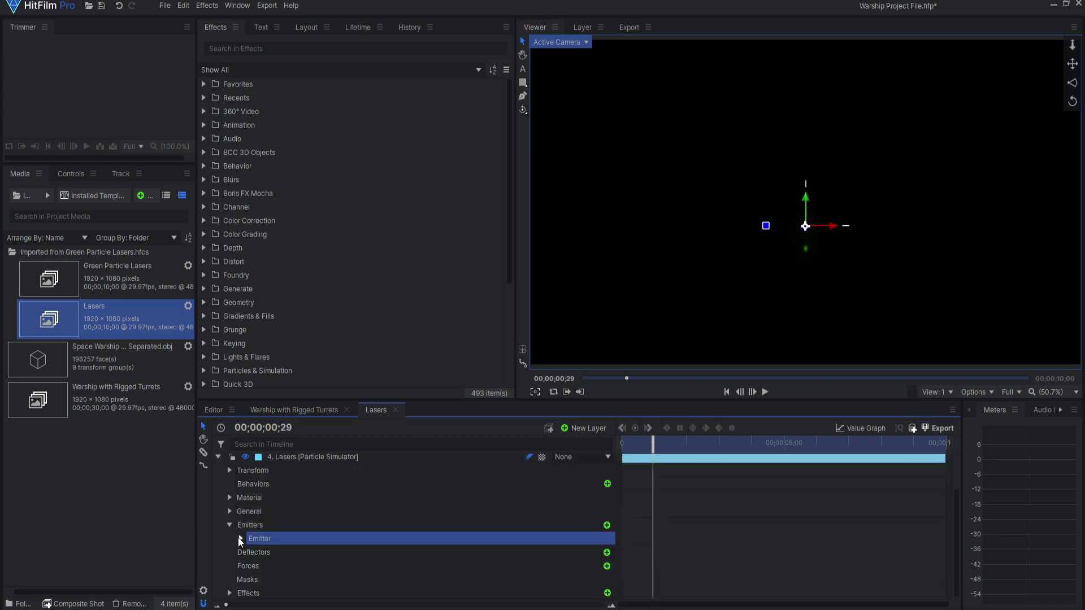
{"action": "double_click", "coordinate": [267, 541]}
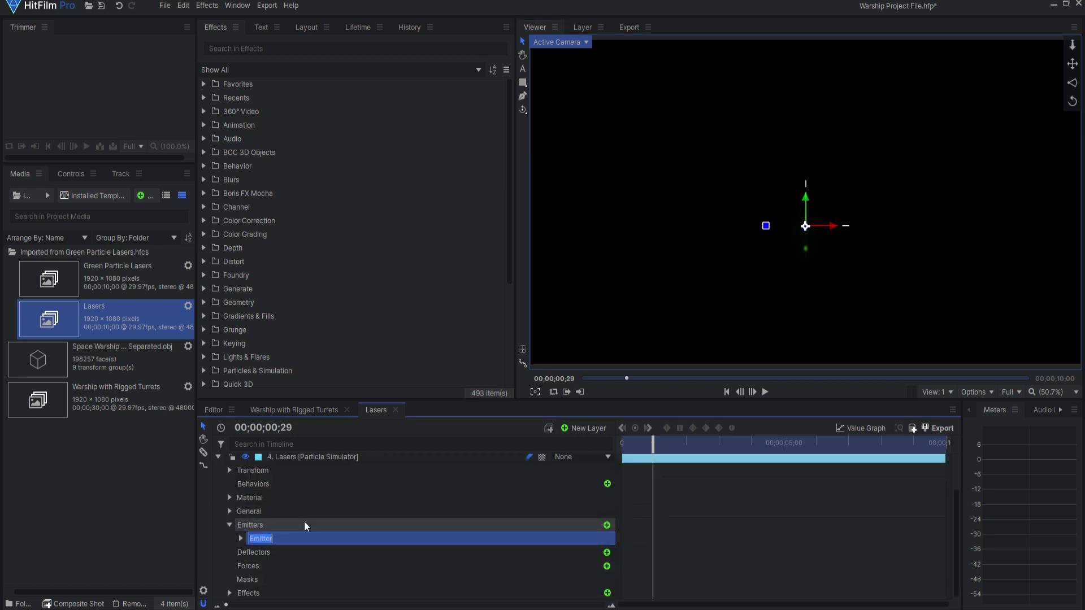
{"action": "key", "text": "Return"}
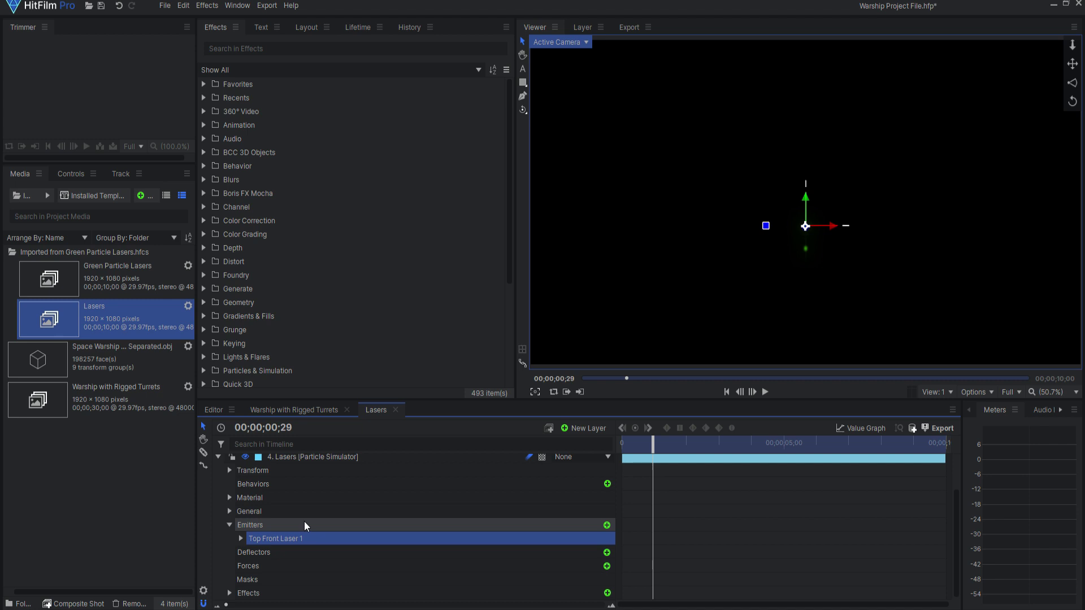
{"action": "right_click", "coordinate": [287, 538]}
{"action": "left_click", "coordinate": [311, 484]}
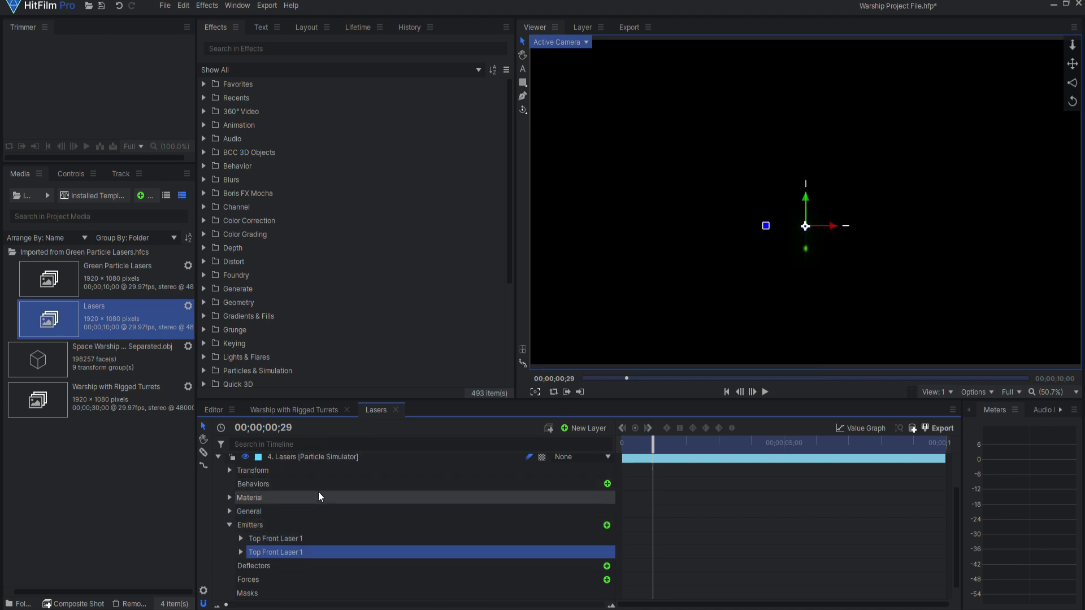
{"action": "key", "text": "F2"}
{"action": "key", "text": "End"}
{"action": "type", "text": "2"}
{"action": "key", "text": "Return"}
- Attach Top Front Laser 1 and 2 to their matching laser source points
{"action": "left_click", "coordinate": [241, 539]}
{"action": "left_click", "coordinate": [252, 552]}
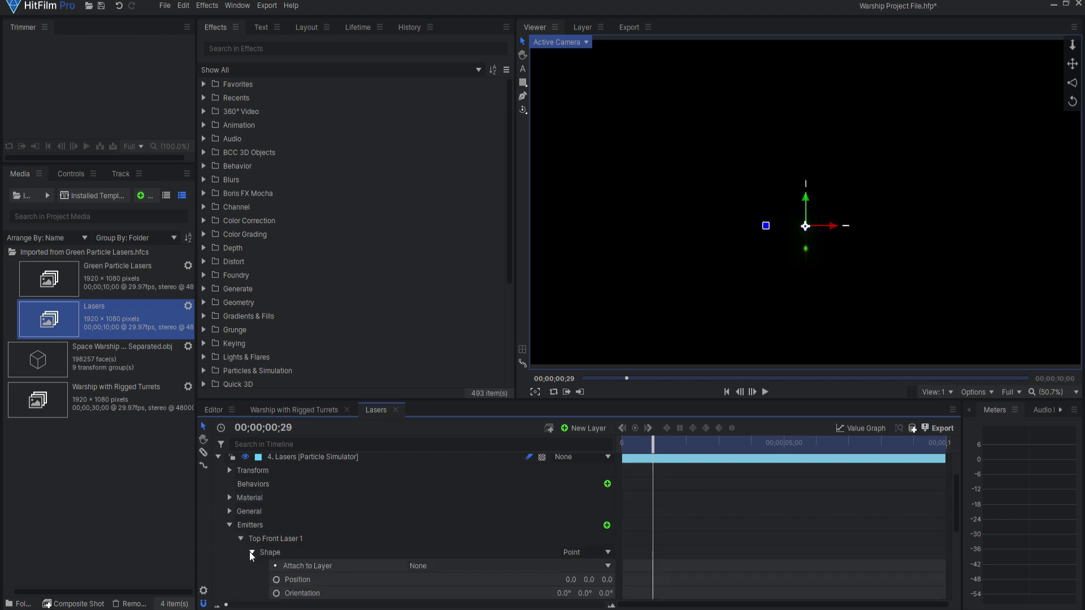
{"action": "scroll", "coordinate": [284, 549], "scroll_direction": "down", "scroll_amount": 1}
{"action": "left_click", "coordinate": [498, 527]}
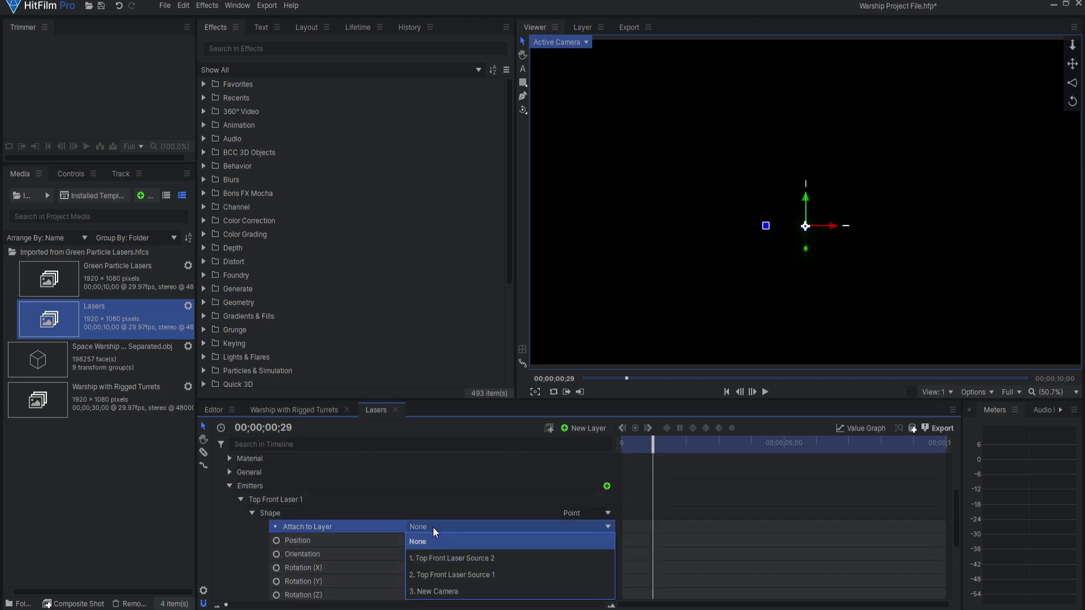
{"action": "left_click", "coordinate": [457, 576]}
{"action": "scroll", "coordinate": [446, 551], "scroll_direction": "down", "scroll_amount": 3}
{"action": "left_click", "coordinate": [445, 547]}
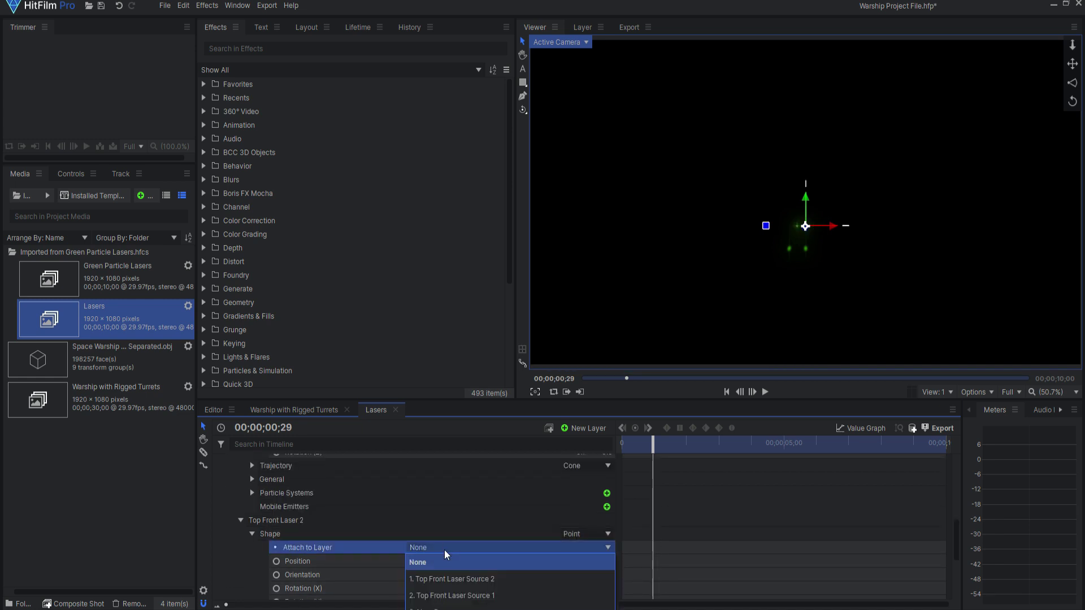
{"action": "left_click", "coordinate": [454, 579]}
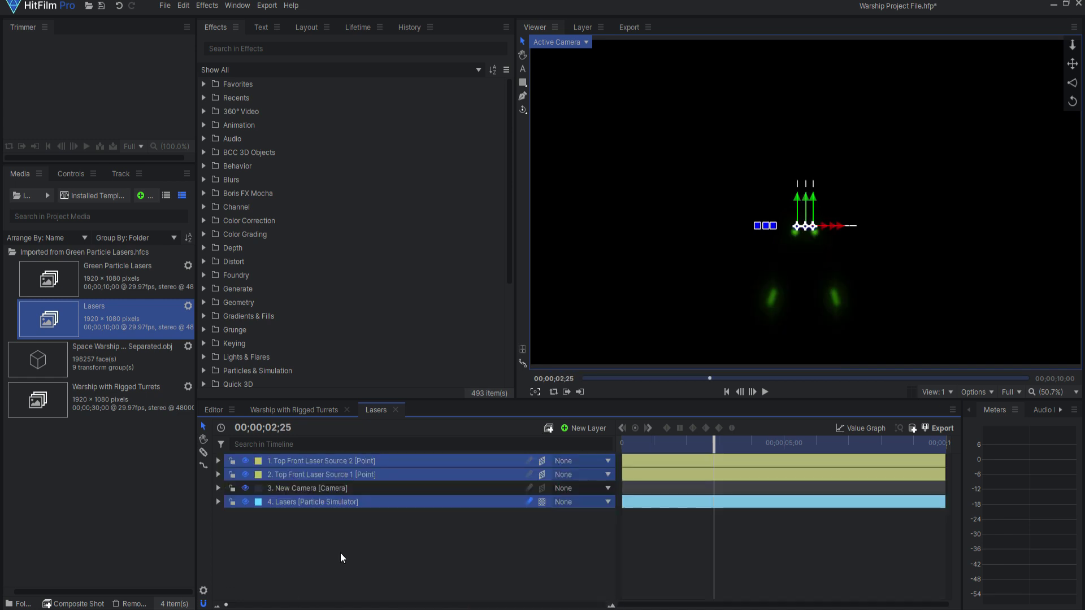
- Paste the three laser layers into Warship with Rigged Turrets and extend them full length
{"action": "left_click", "coordinate": [289, 411]}
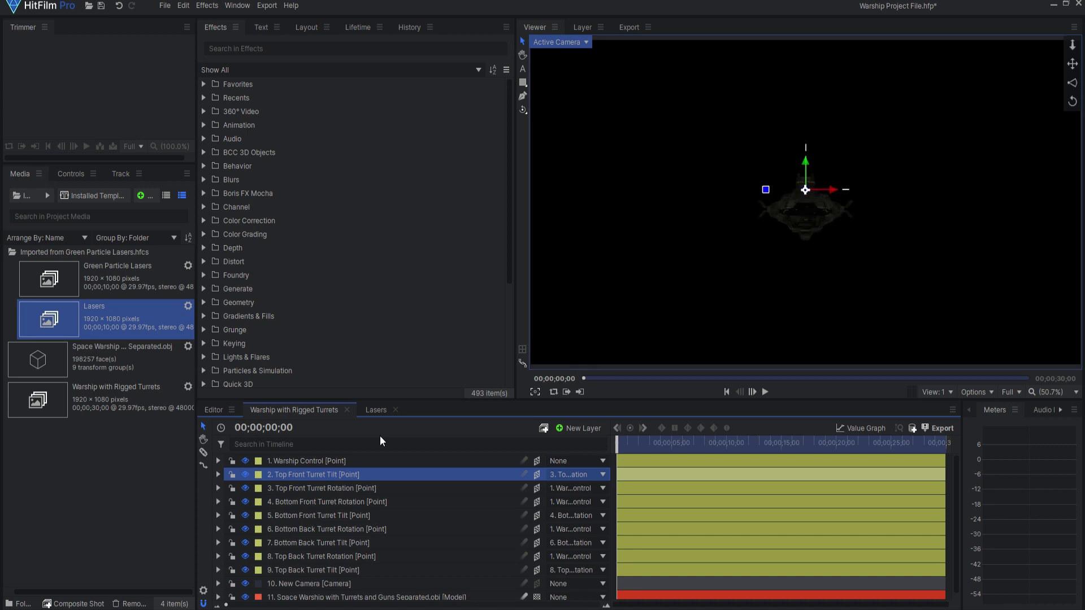
{"action": "key", "text": "ctrl+v"}
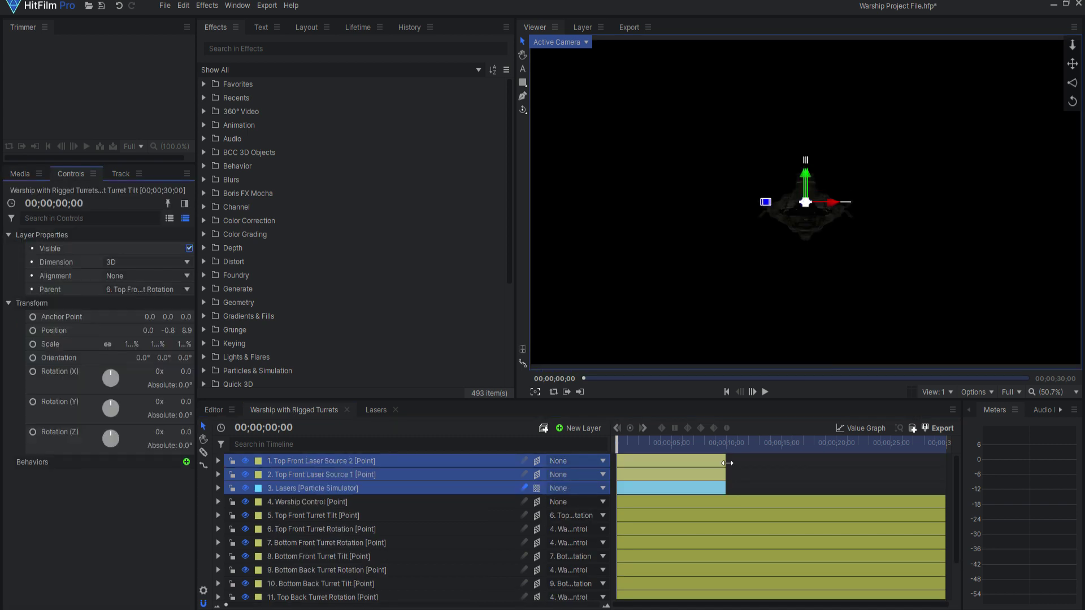
{"action": "left_click_drag", "start_coordinate": [727, 462], "coordinate": [945, 463]}
- Switch the Viewer to Top and parent Top Front Laser Source 1 to Top Front Turret Tilt
{"action": "left_click", "coordinate": [559, 42]}
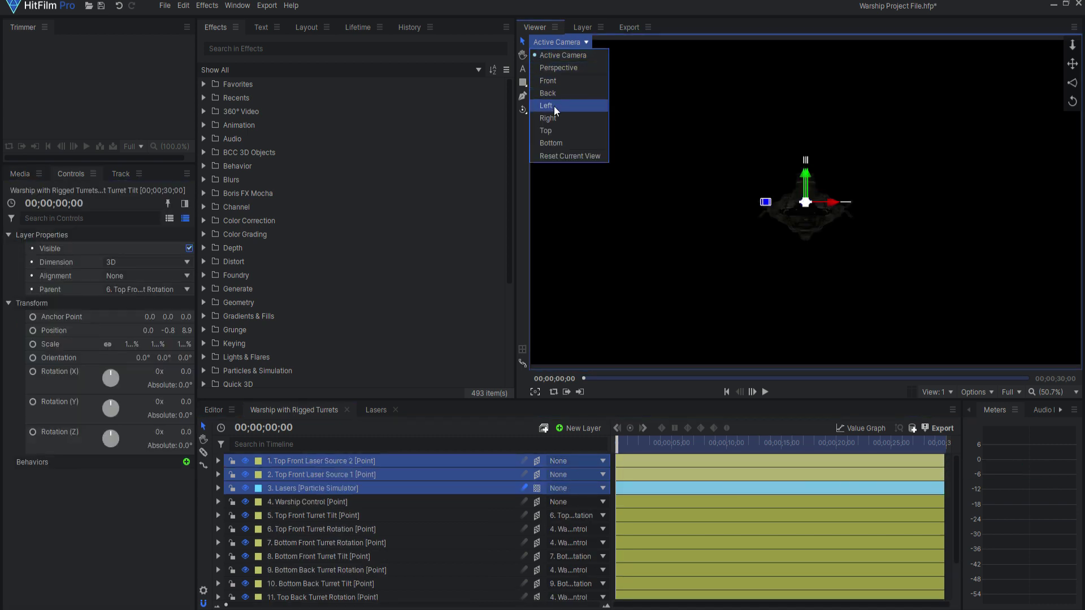
{"action": "left_click", "coordinate": [556, 132]}
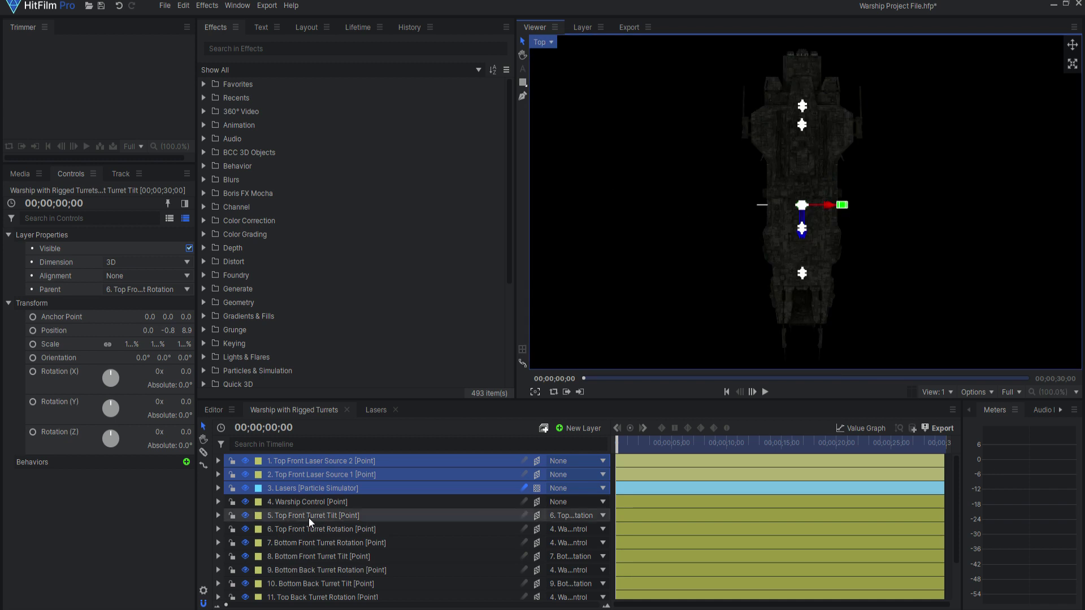
{"action": "left_click", "coordinate": [287, 515]}
{"action": "scroll", "coordinate": [803, 234], "scroll_direction": "up", "scroll_amount": 6}
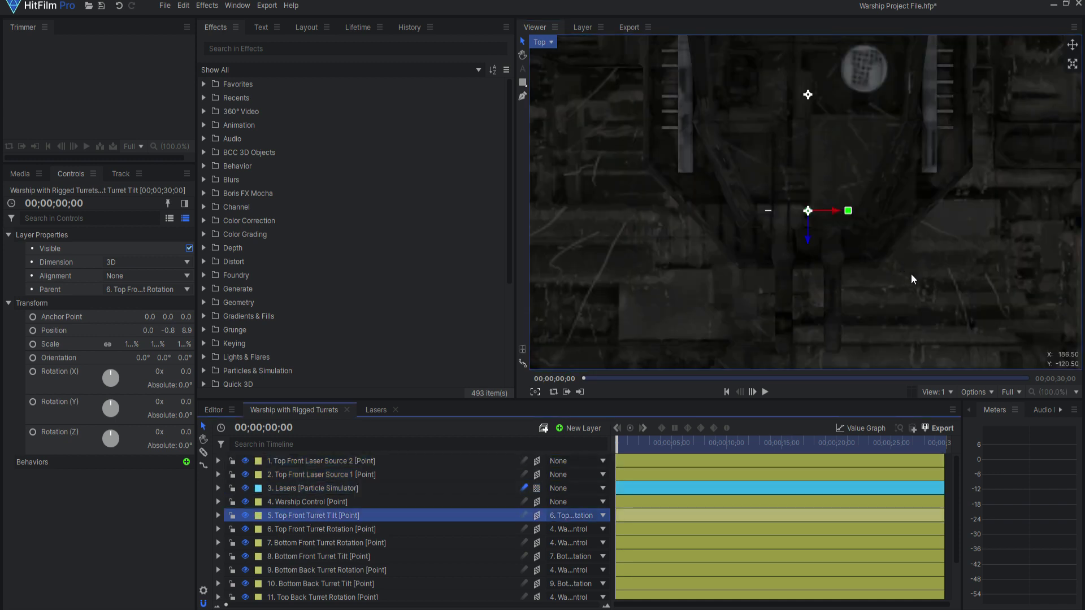
{"action": "left_click", "coordinate": [309, 477]}
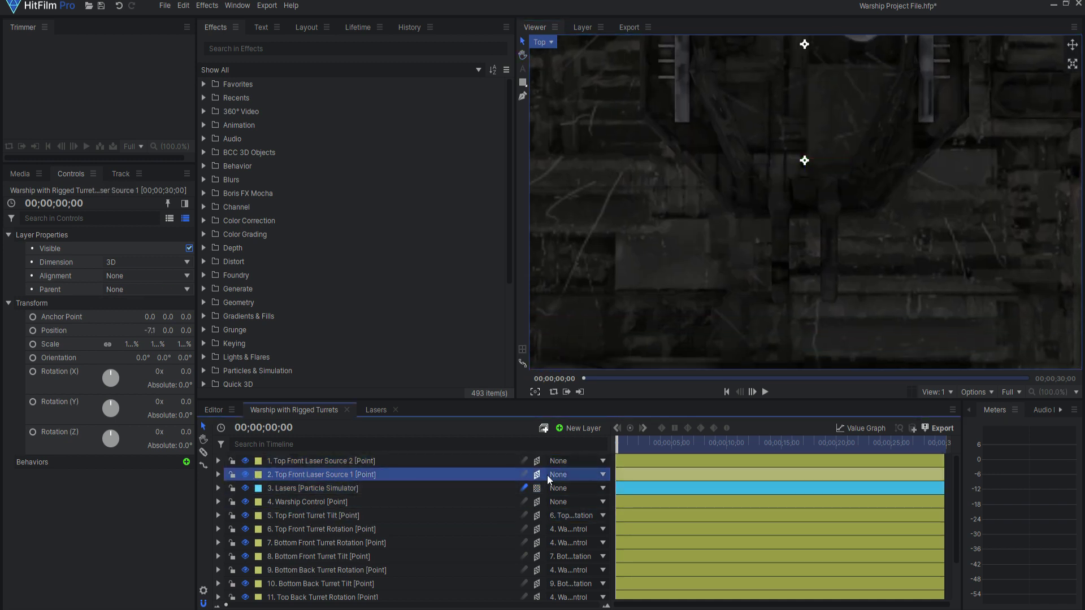
{"action": "left_click", "coordinate": [574, 476]}
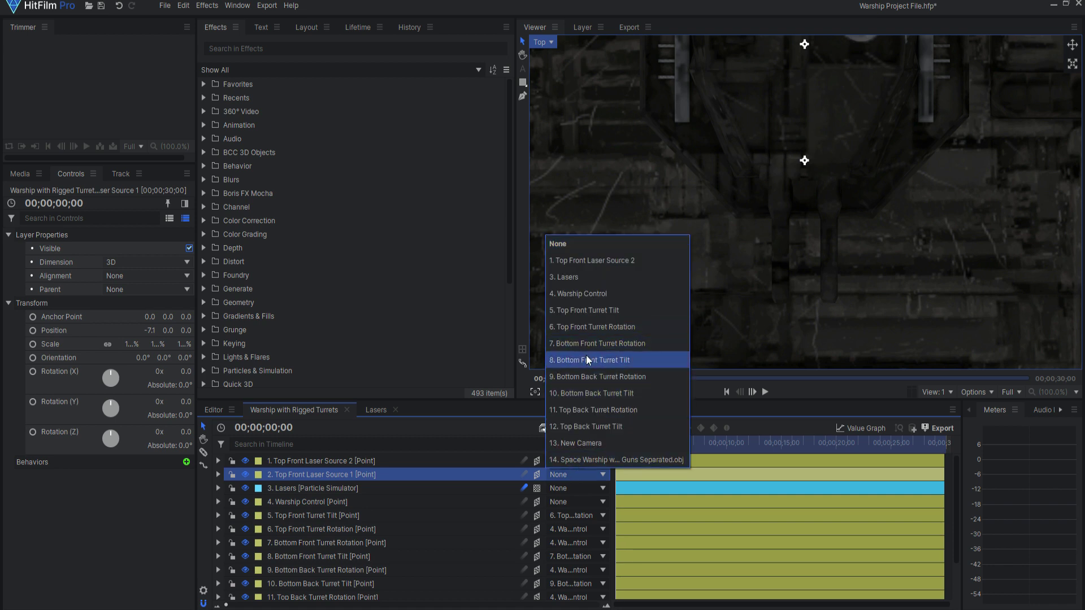
{"action": "left_click", "coordinate": [582, 313]}
- Reset Laser Source 1's position and drag it out to the gun barrel tip
{"action": "left_click", "coordinate": [218, 474]}
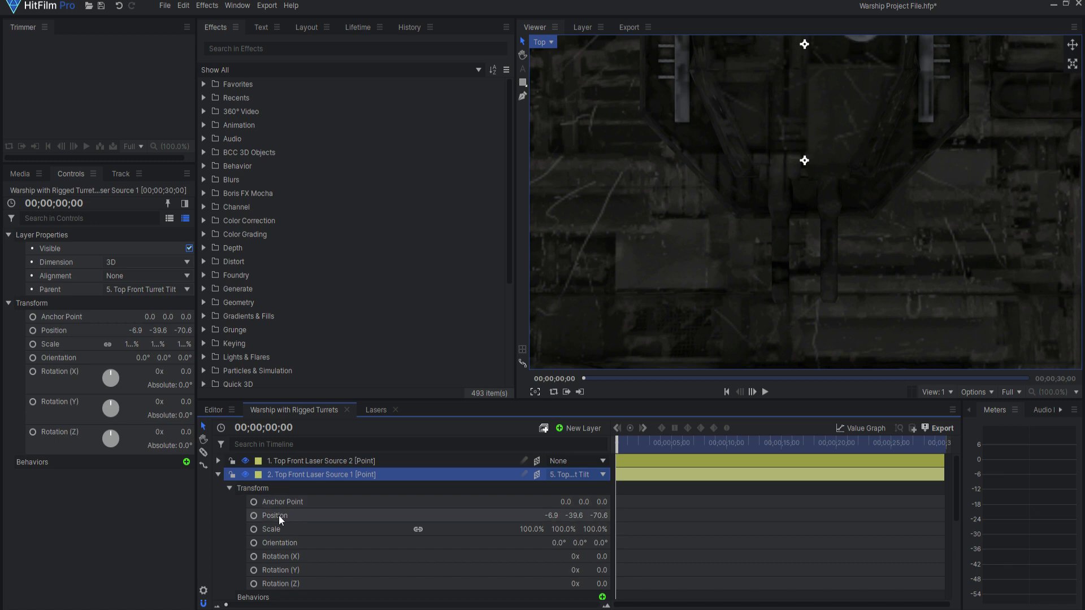
{"action": "right_click", "coordinate": [279, 519]}
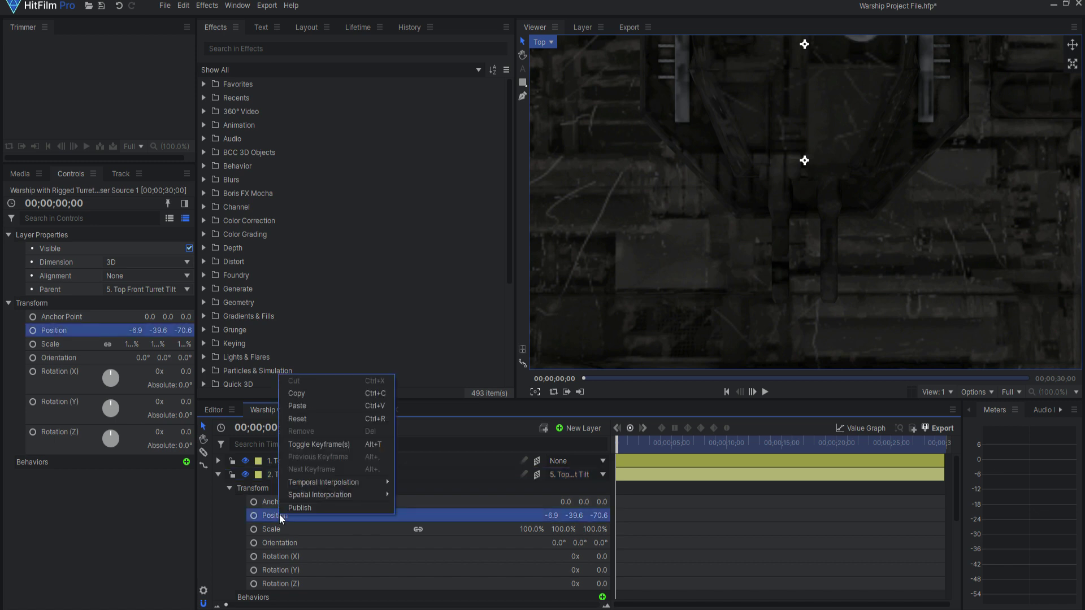
{"action": "left_click", "coordinate": [310, 424]}
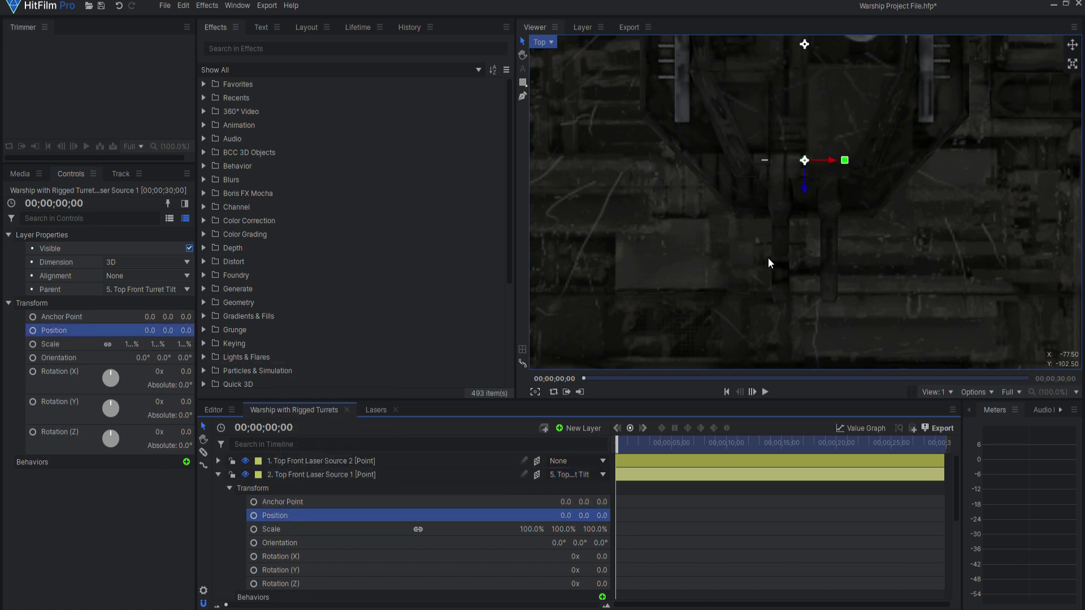
{"action": "left_click_drag", "start_coordinate": [834, 164], "coordinate": [809, 308]}
- Place the lasers at the gun tips, Source 1 at -1.9/0/11 and Source 2 at 2/0/11
{"action": "left_click", "coordinate": [542, 41]}
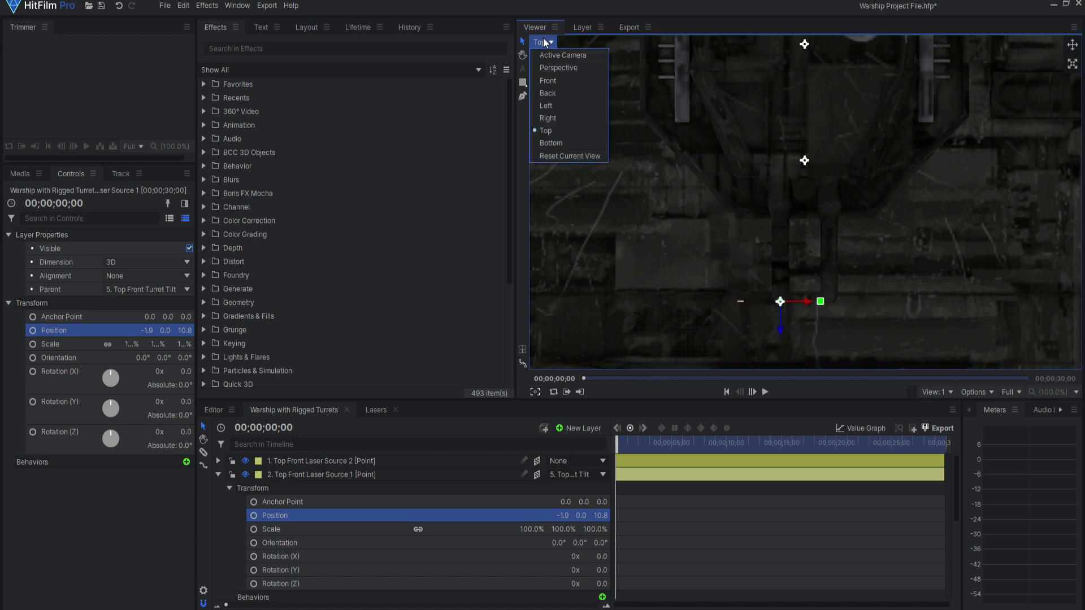
{"action": "left_click", "coordinate": [547, 104]}
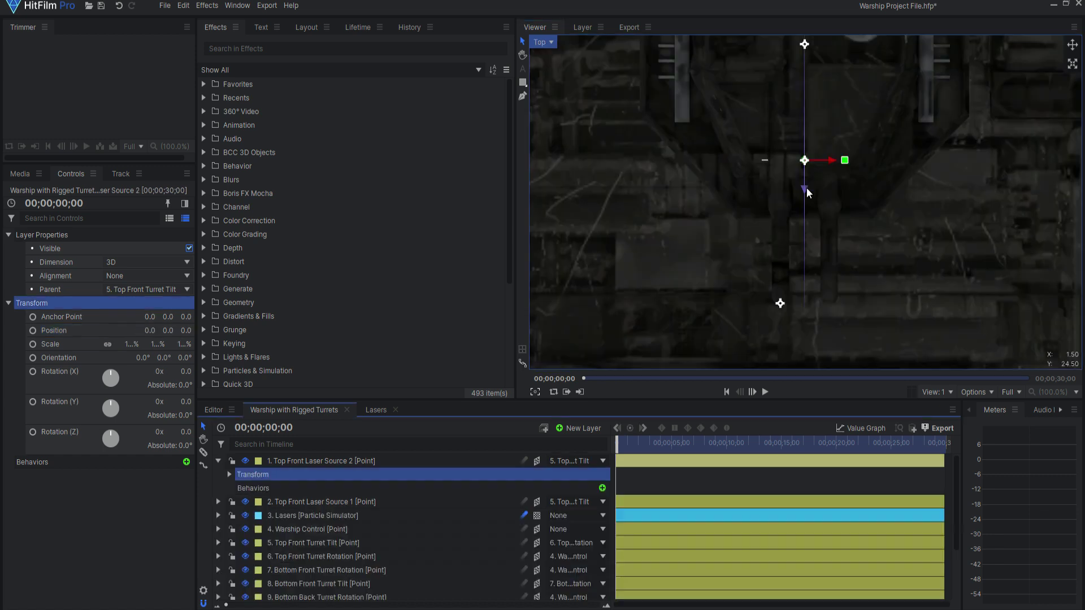
{"action": "key", "text": "ctrl+z"}
{"action": "left_click_drag", "start_coordinate": [808, 197], "coordinate": [859, 309]}
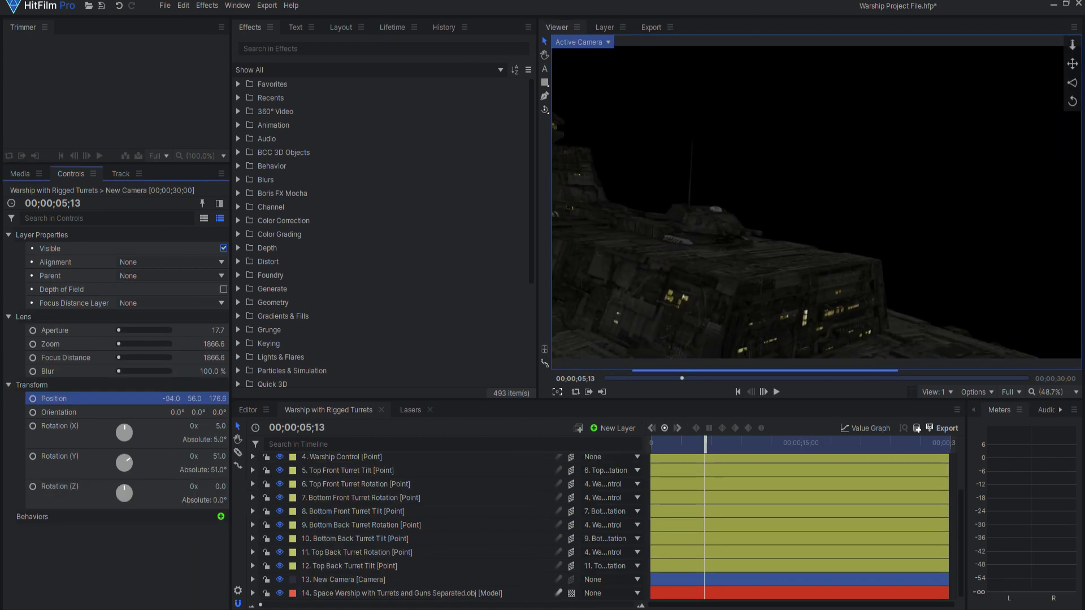
- Frame the front turret and keyframe its Y rotation swinging to -63° by 3;05
{"action": "left_click_drag", "start_coordinate": [650, 382], "coordinate": [678, 381]}
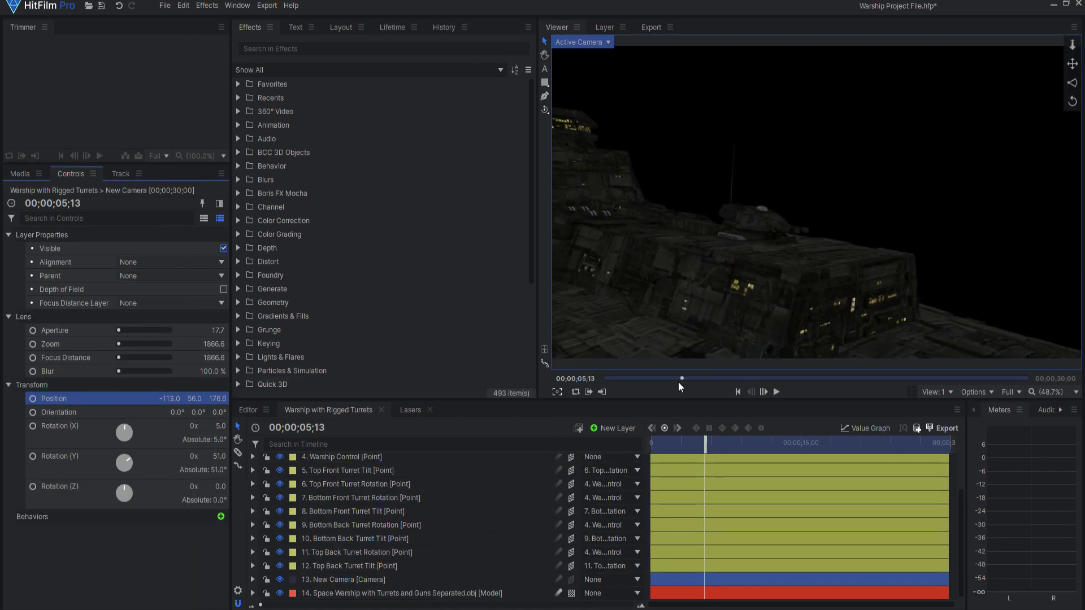
{"action": "left_click", "coordinate": [777, 392]}
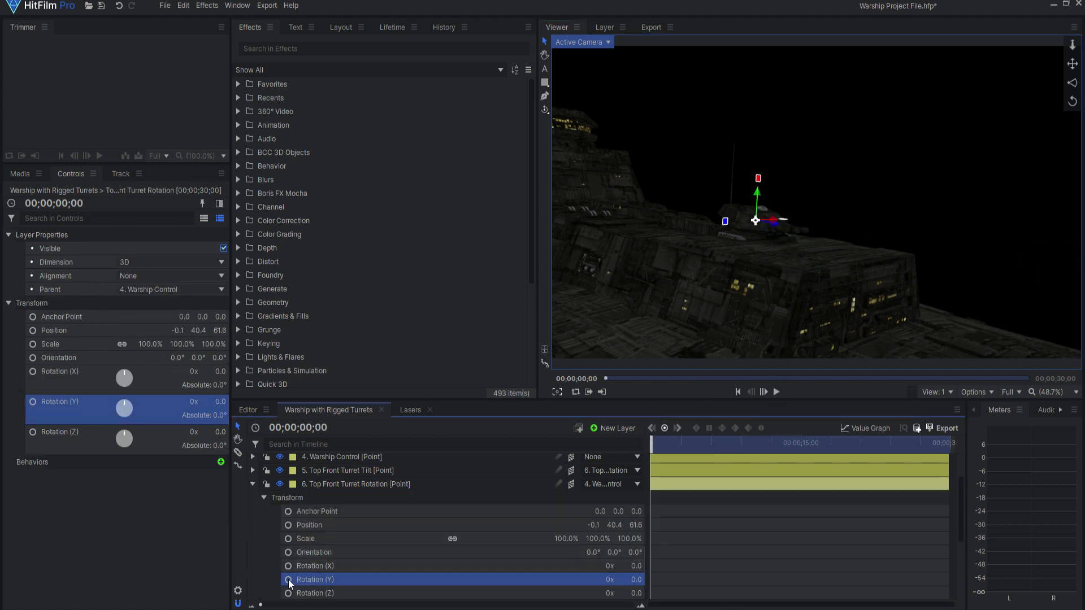
{"action": "left_click", "coordinate": [288, 580]}
{"action": "left_click", "coordinate": [682, 443]}
{"action": "left_click_drag", "start_coordinate": [632, 580], "coordinate": [597, 580]}
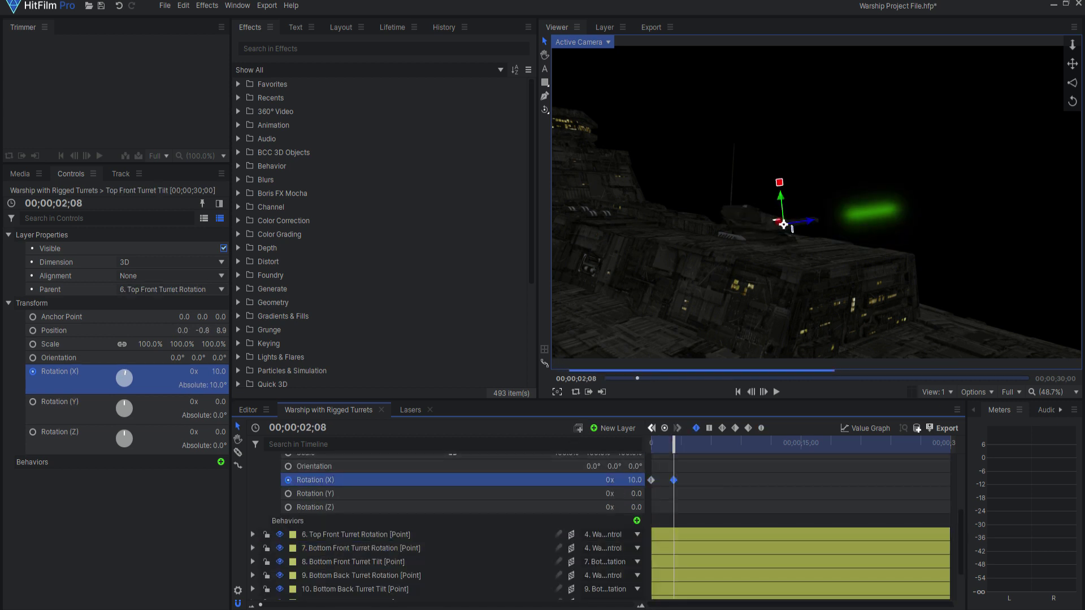
- Tilt the turret guns up to 19° at 2;08, smoothing the tilt keyframes
{"action": "left_click_drag", "start_coordinate": [630, 480], "coordinate": [668, 489]}
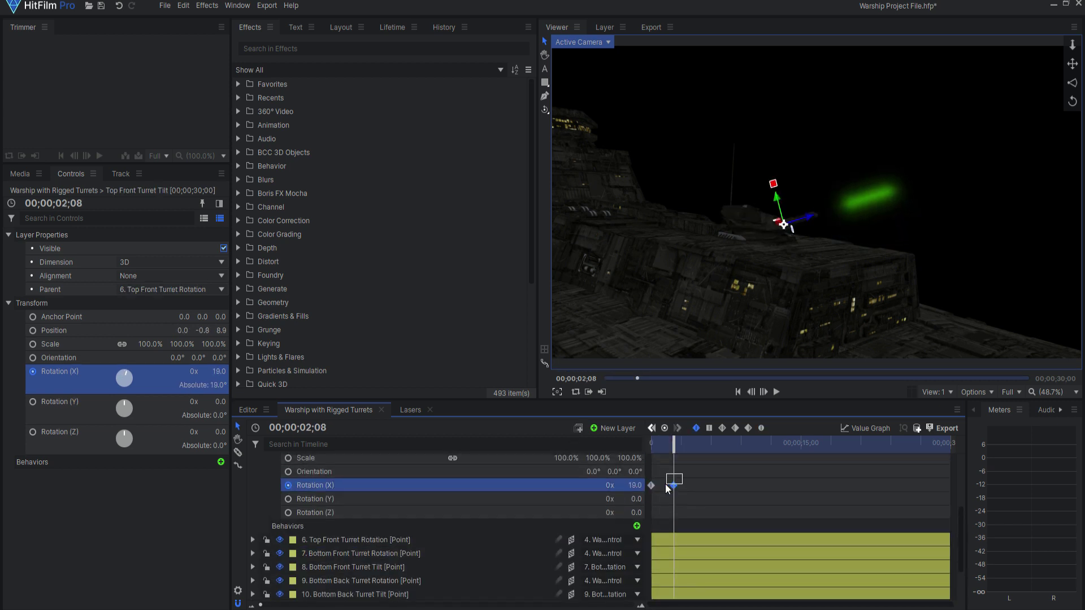
{"action": "left_click", "coordinate": [761, 429]}
{"action": "left_click", "coordinate": [738, 391]}
- Play the turret animation from the start to watch the green lasers follow the swing
{"action": "left_click", "coordinate": [776, 392]}
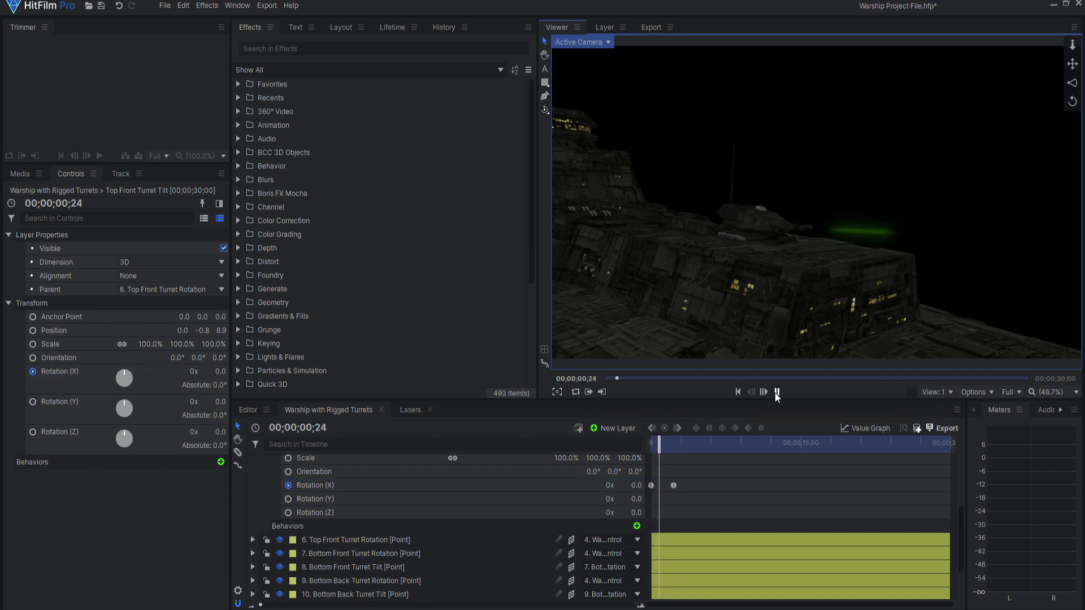